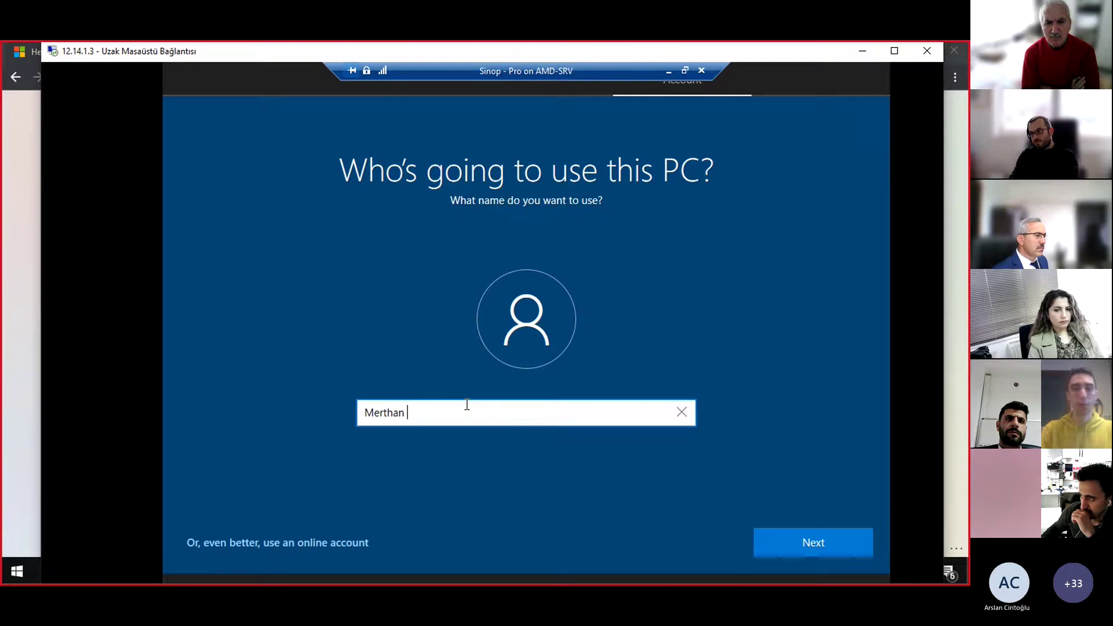
Finish the local account with no password, accept privacy settings, and make the remote session full screen
text(C)
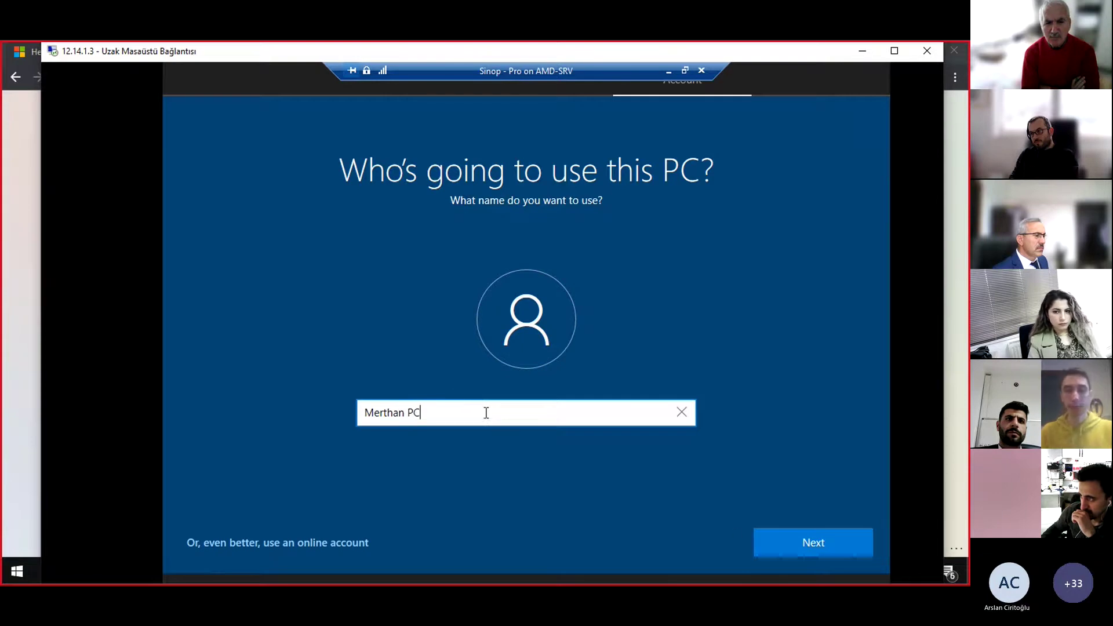
click(809, 535)
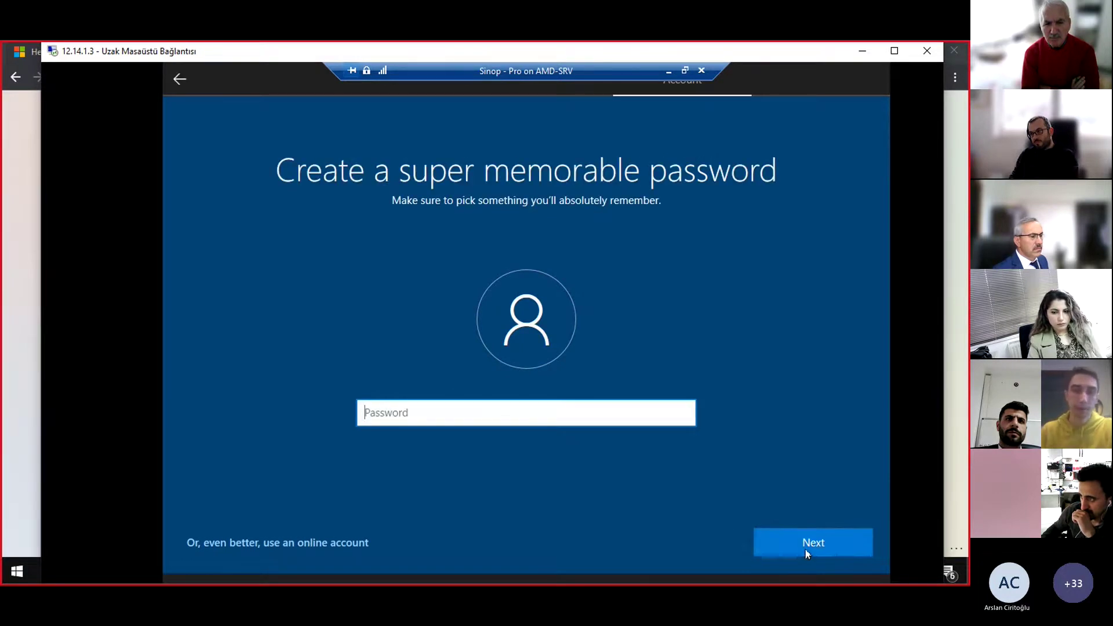
click(808, 552)
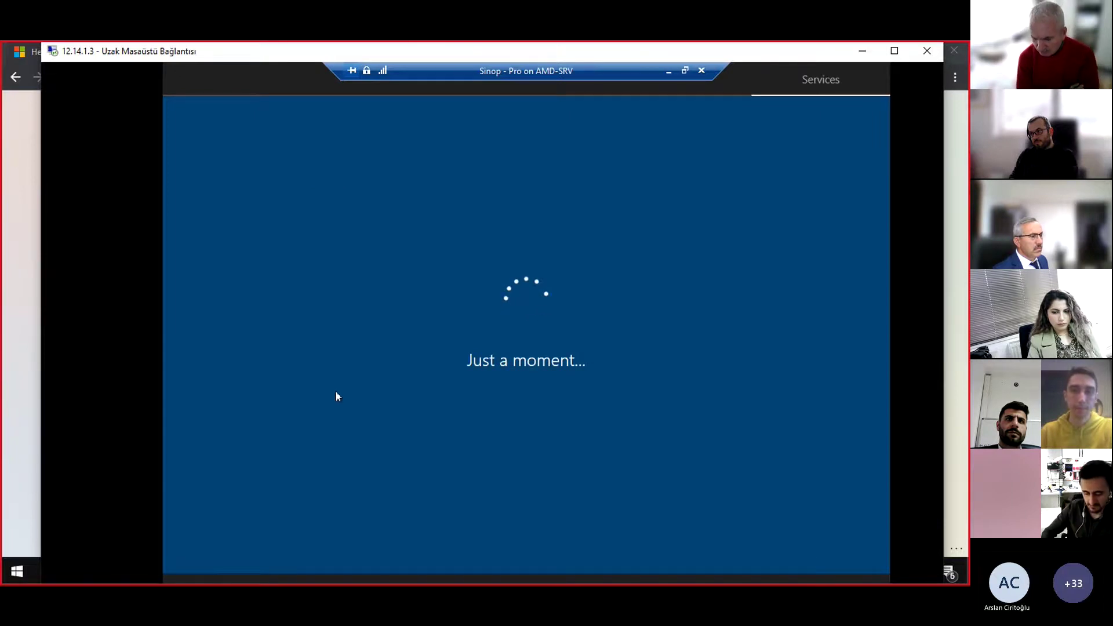
click(797, 550)
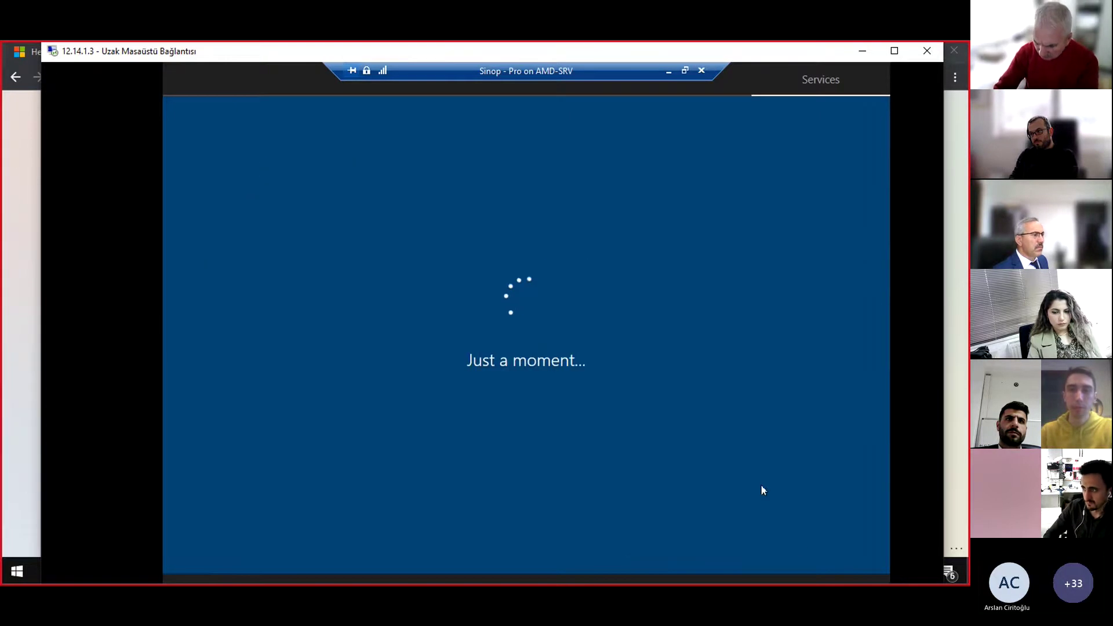
click(894, 51)
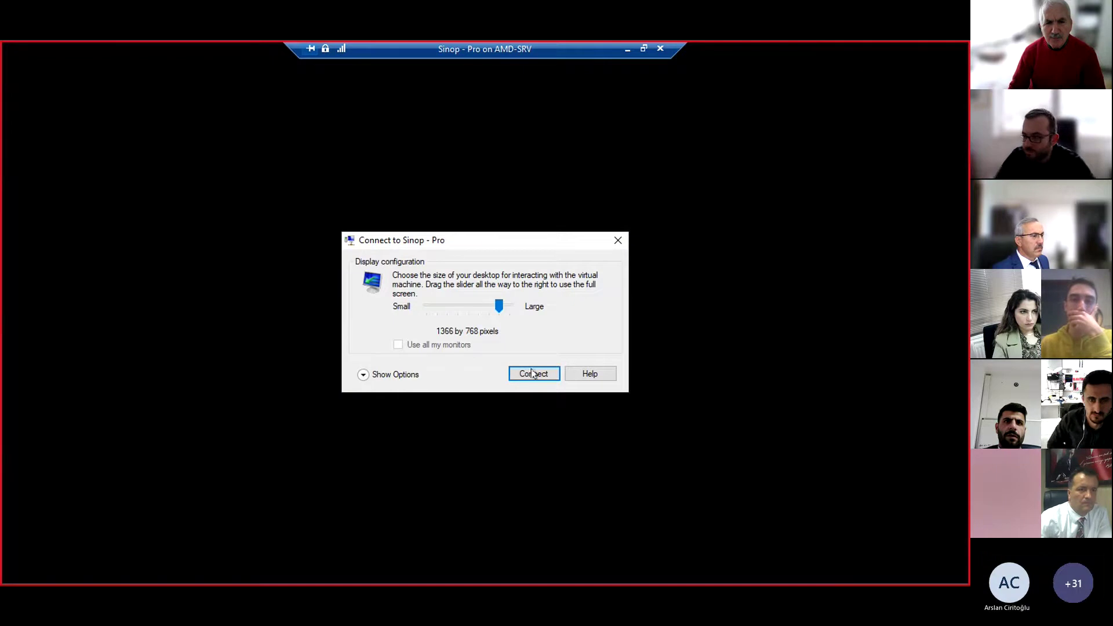
Connect to the virtual machine at this size, sign in, and dismiss the Edge promotion
click(532, 375)
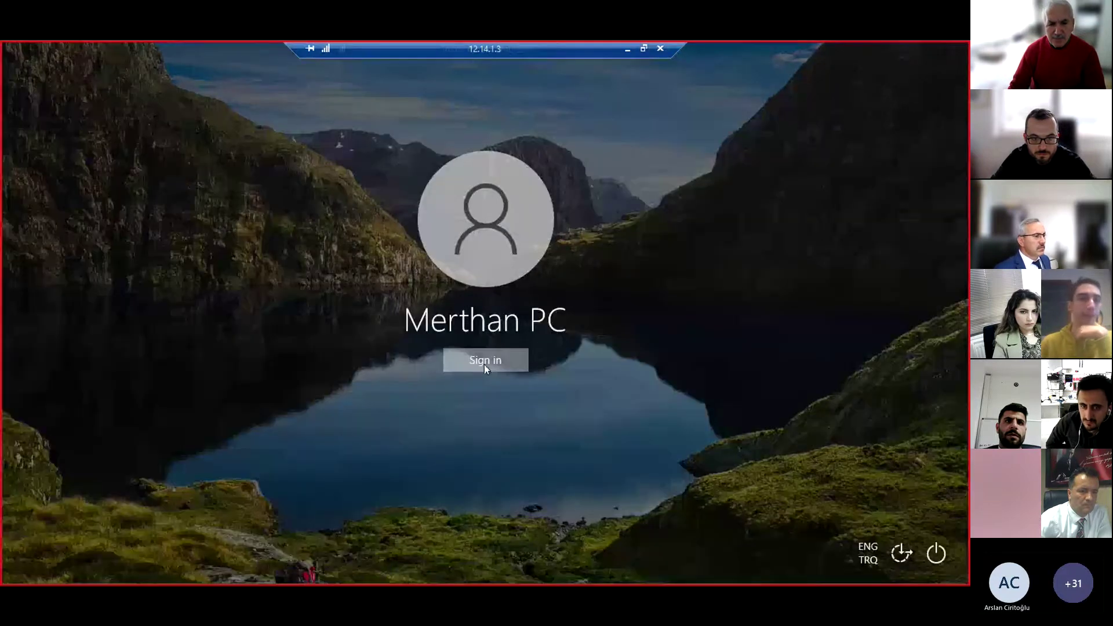
click(486, 362)
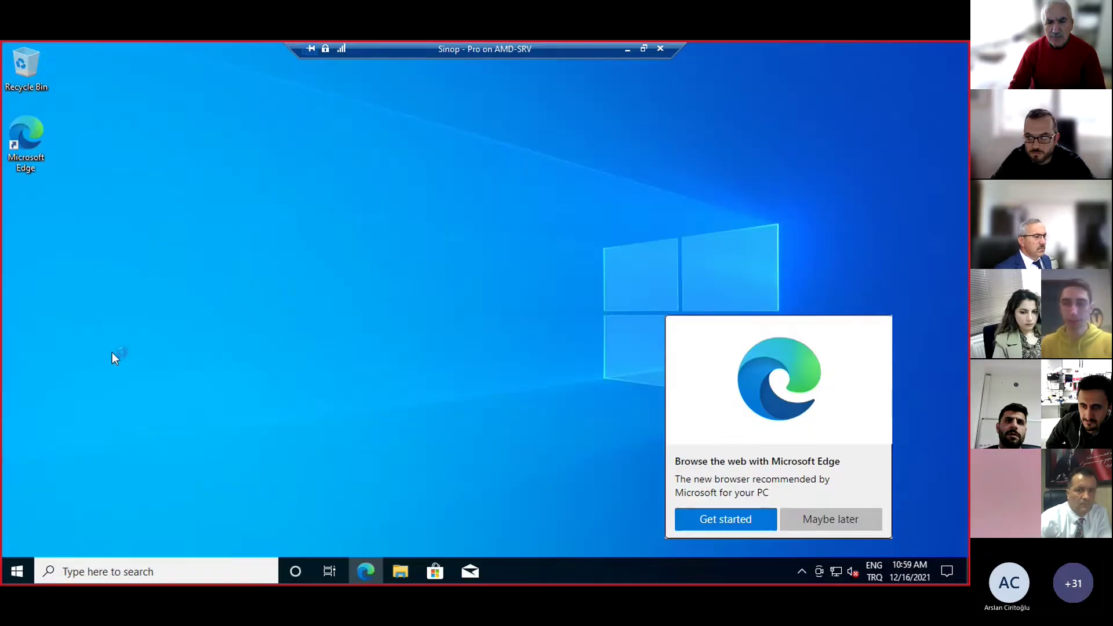
click(856, 520)
Turn on the Computer icon in Themes > Desktop icon settings and apply it
right_click(481, 257)
click(531, 397)
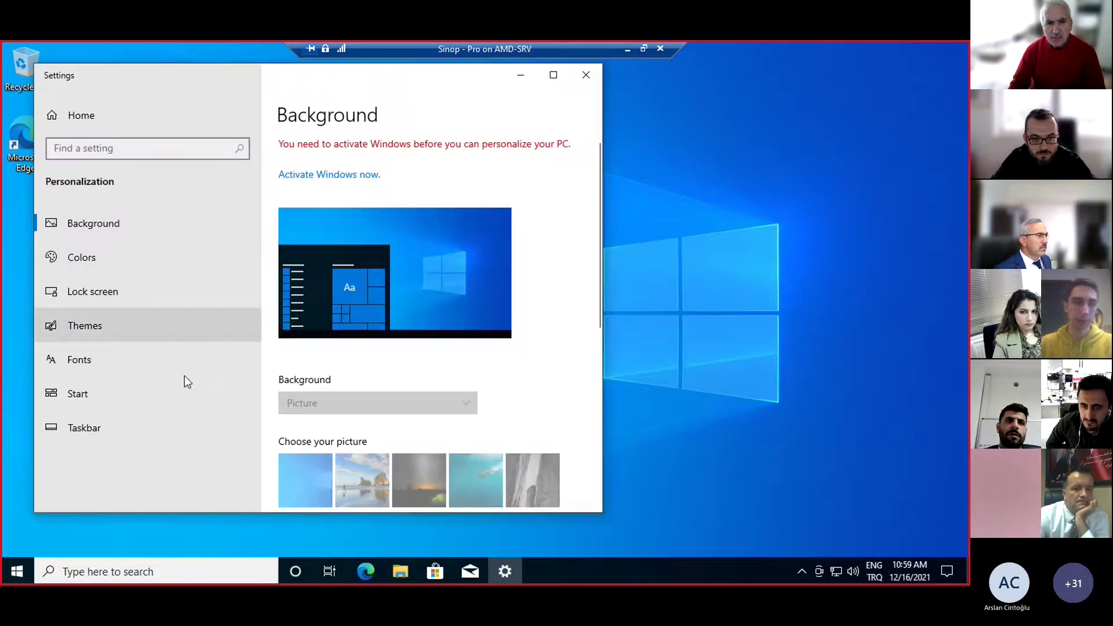
click(184, 374)
click(188, 326)
scroll(434, 296, down, 10)
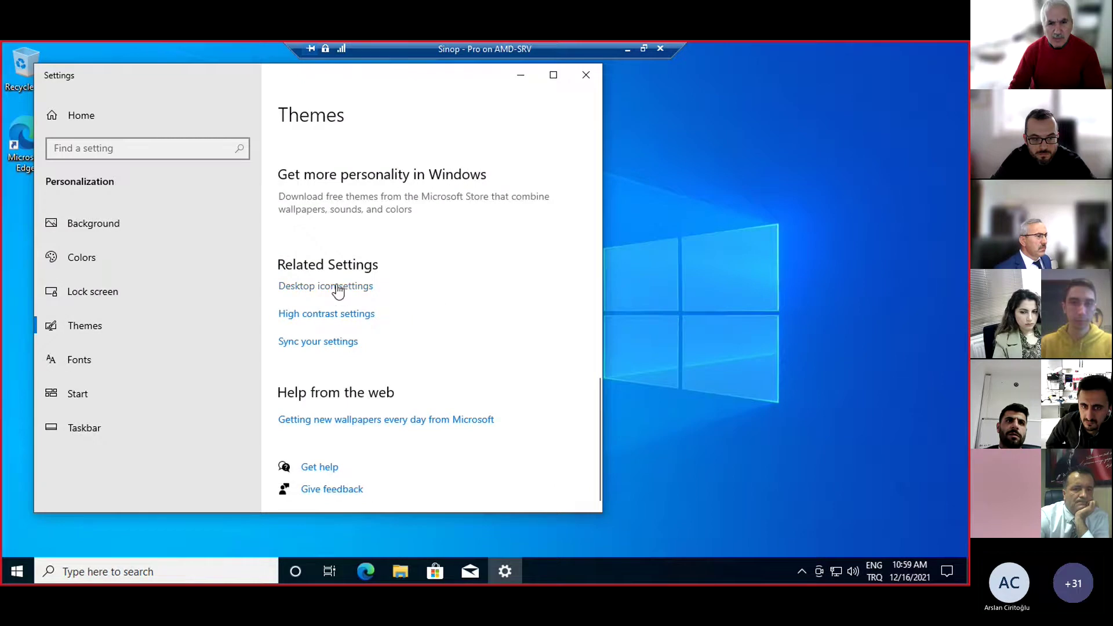
click(338, 290)
click(157, 224)
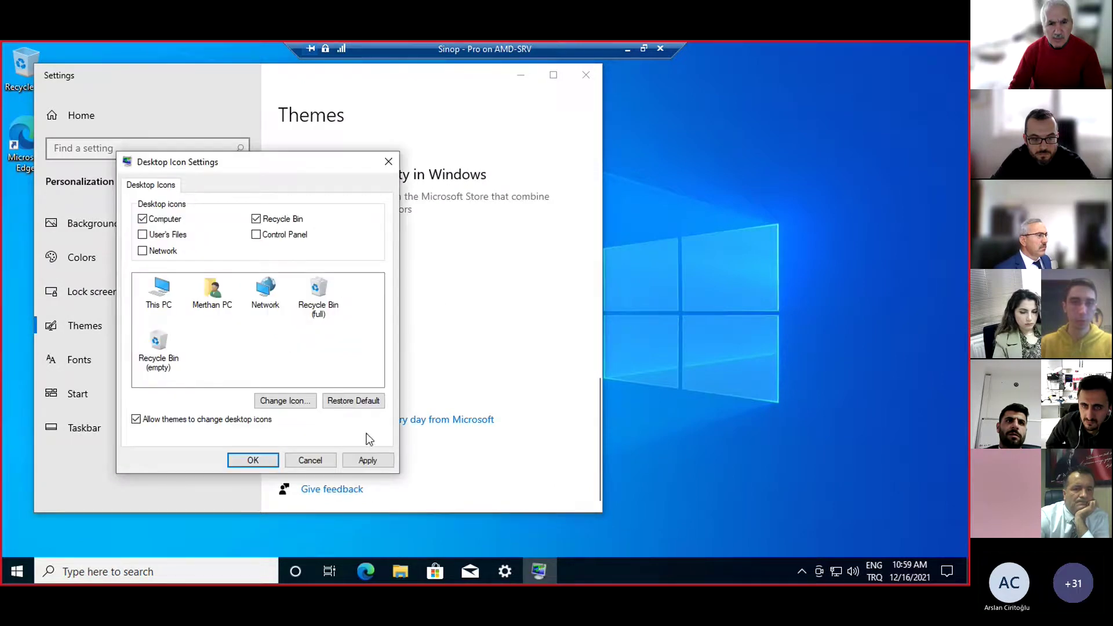
click(366, 459)
click(268, 461)
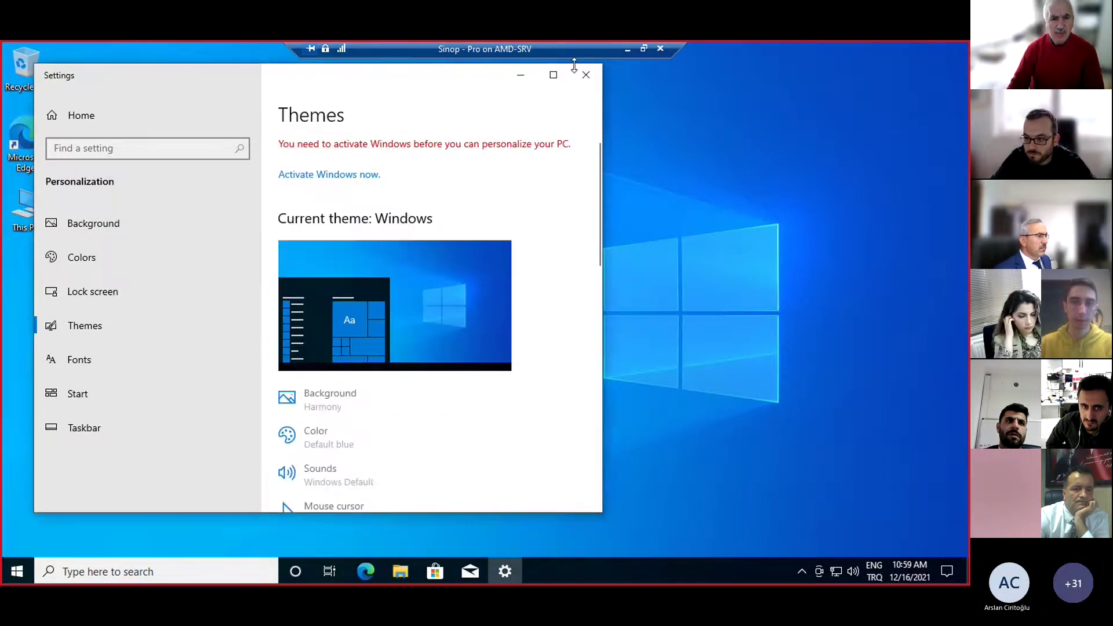
click(586, 74)
Open This PC's properties to view the About page with Windows specifications
right_click(30, 204)
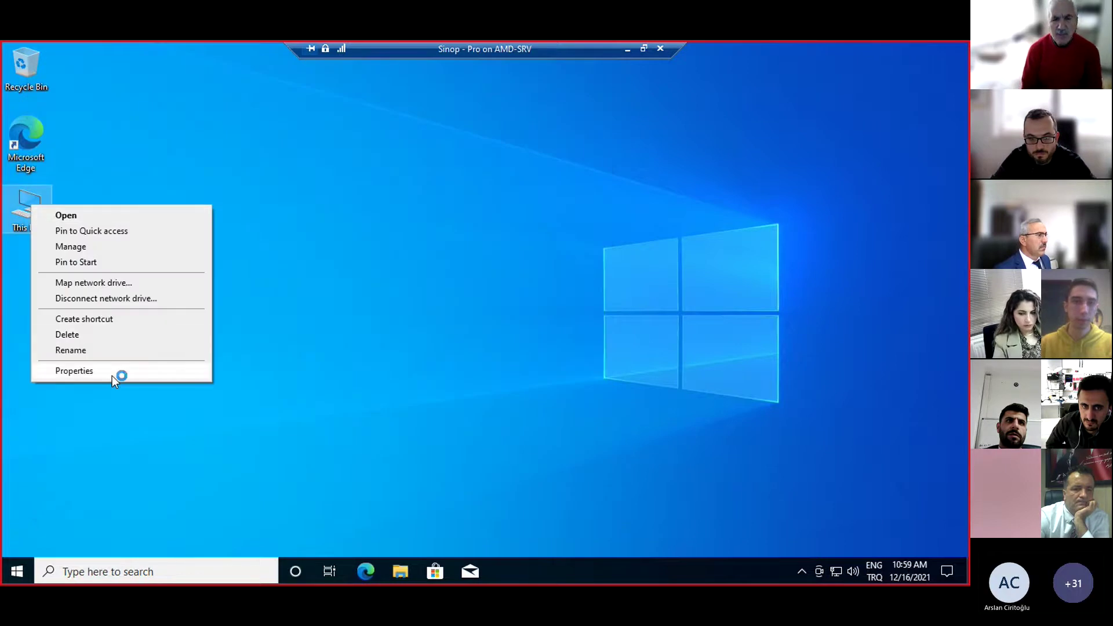
click(112, 376)
drag(256, 73, 380, 75)
scroll(532, 303, down, 3)
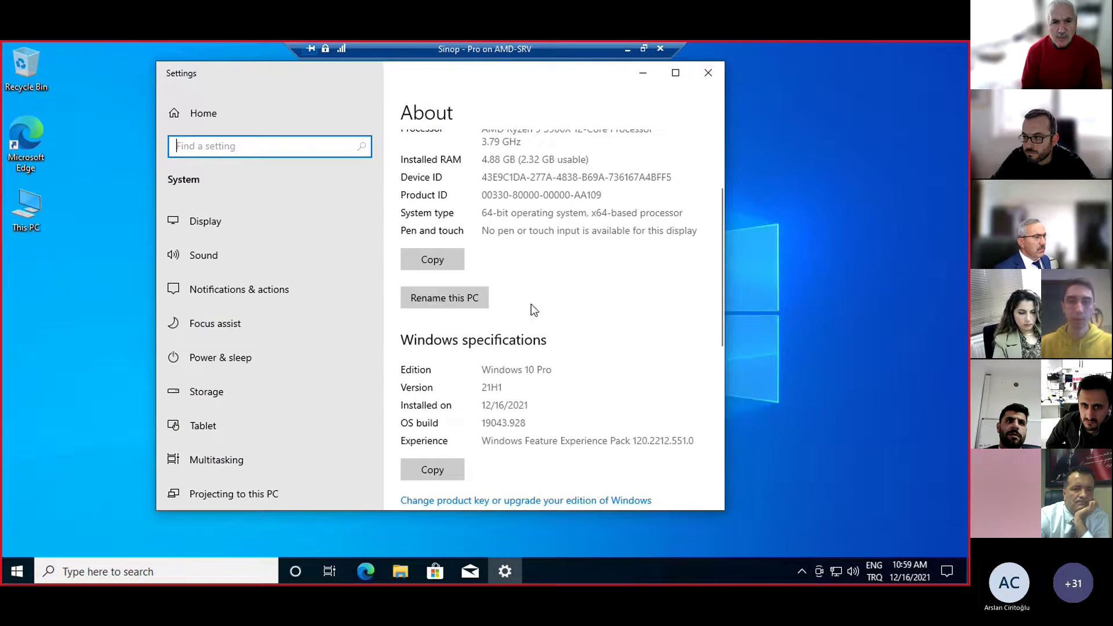
drag(498, 365, 576, 371)
click(576, 371)
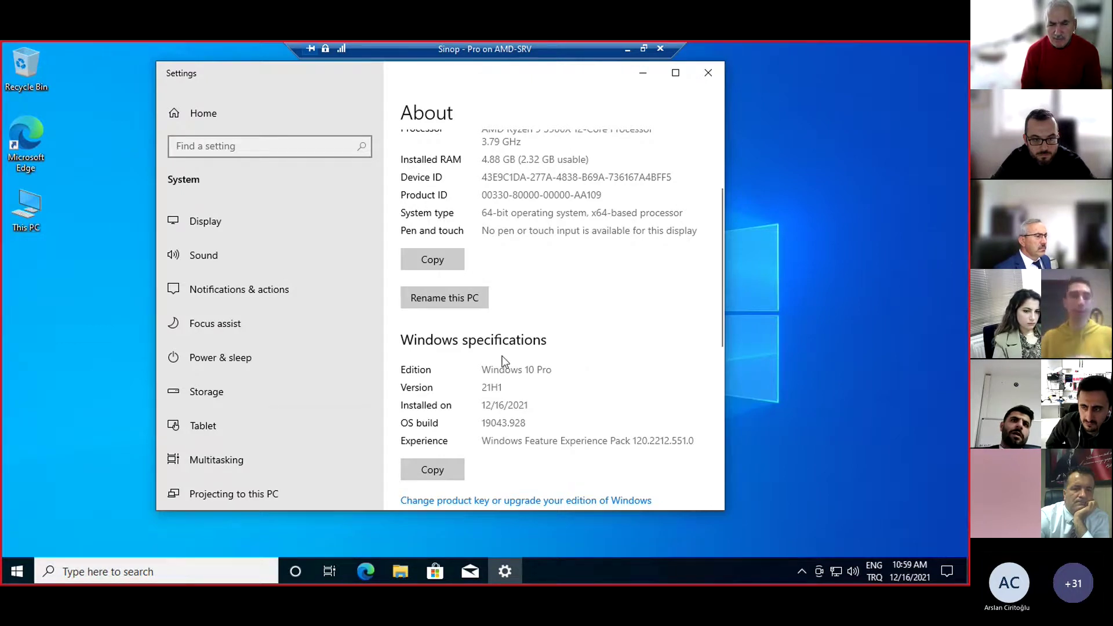
Search 'work or school' to open Access work or school and start a new connection
click(24, 569)
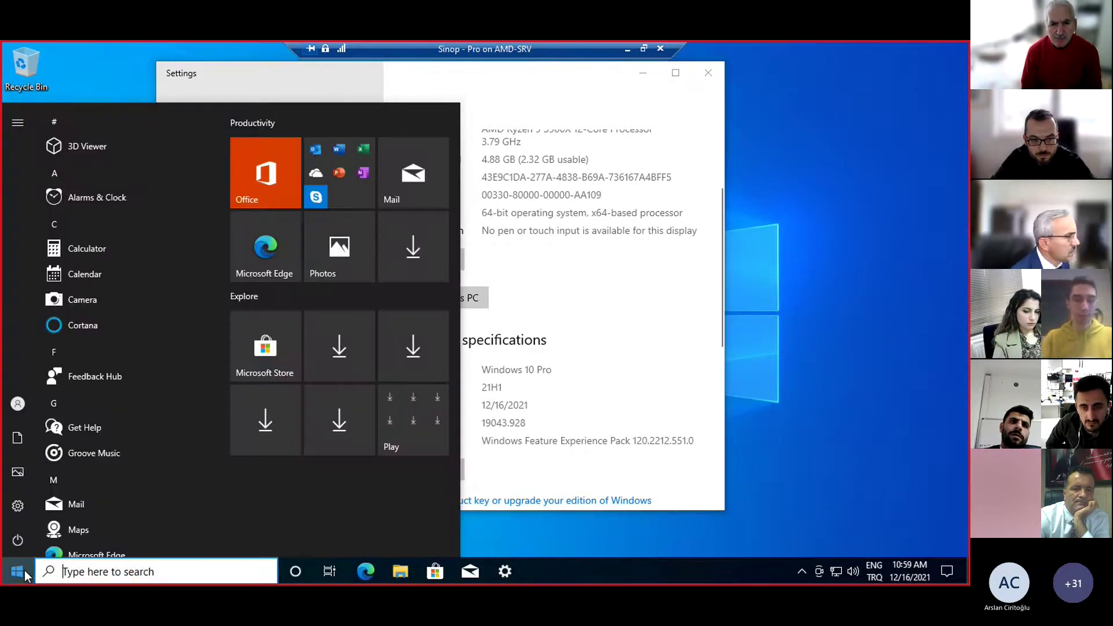
text(a)
key(BackSpace)
text(work or s)
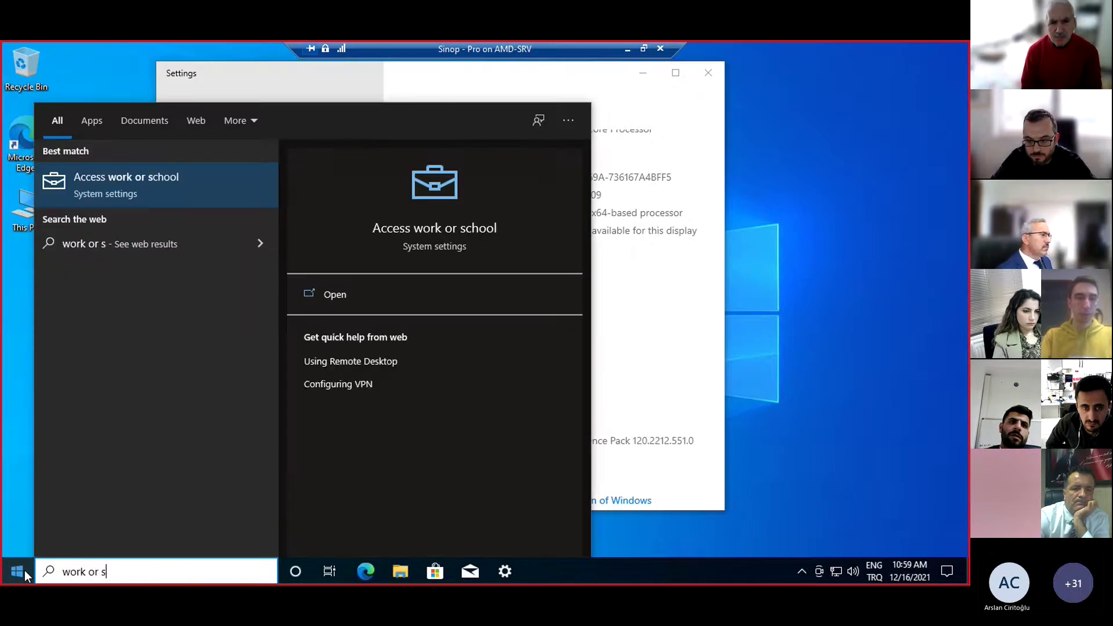
click(136, 190)
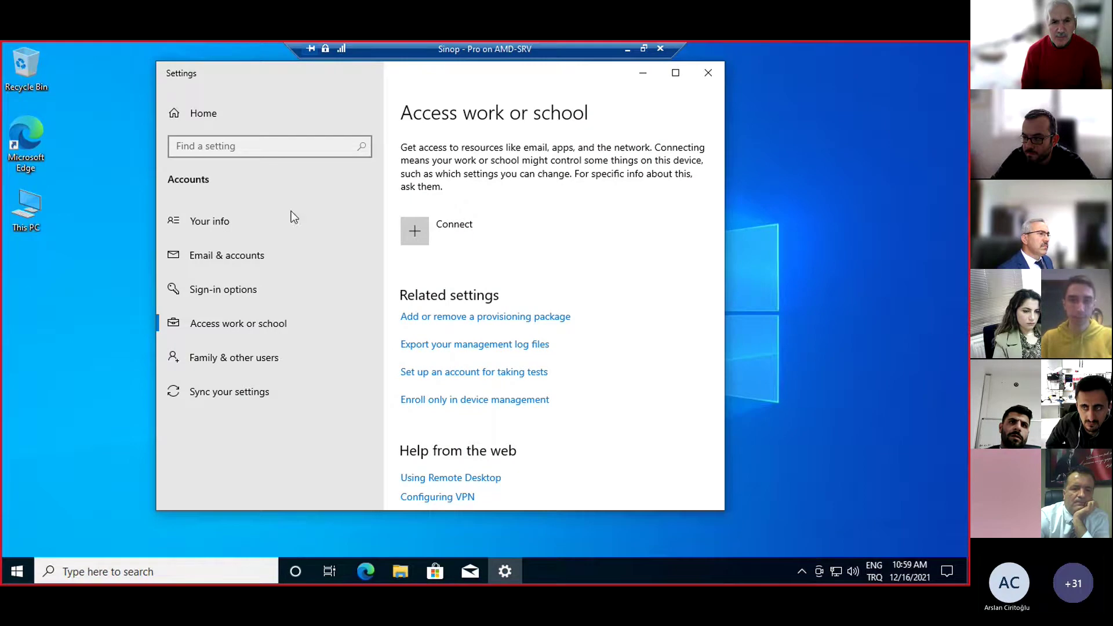
scroll(644, 338, down, 2)
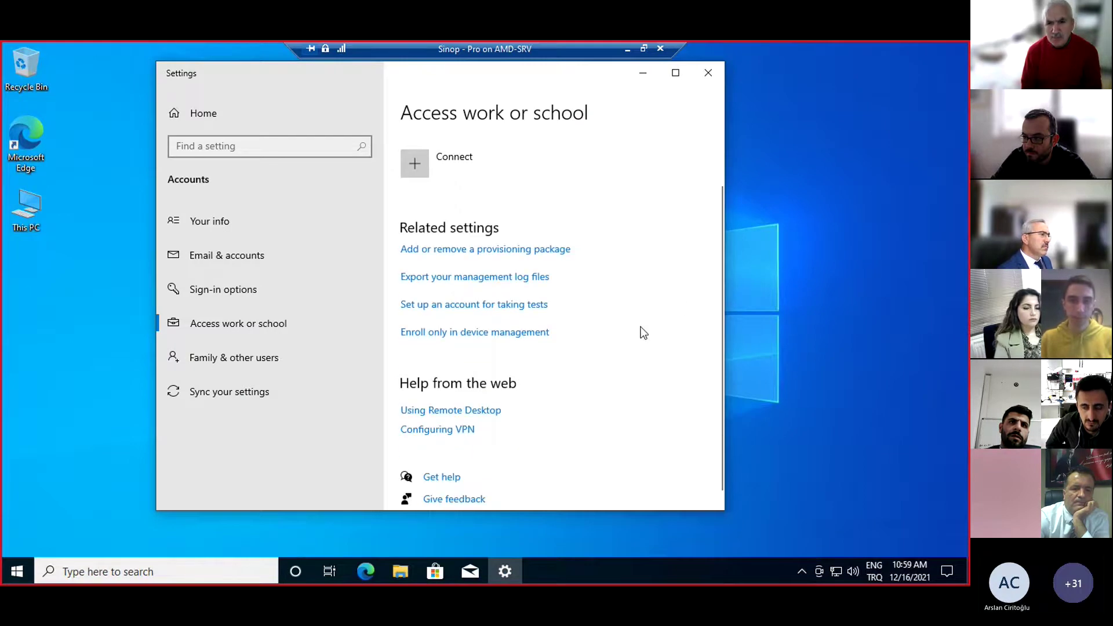
scroll(530, 244, up, 2)
click(441, 228)
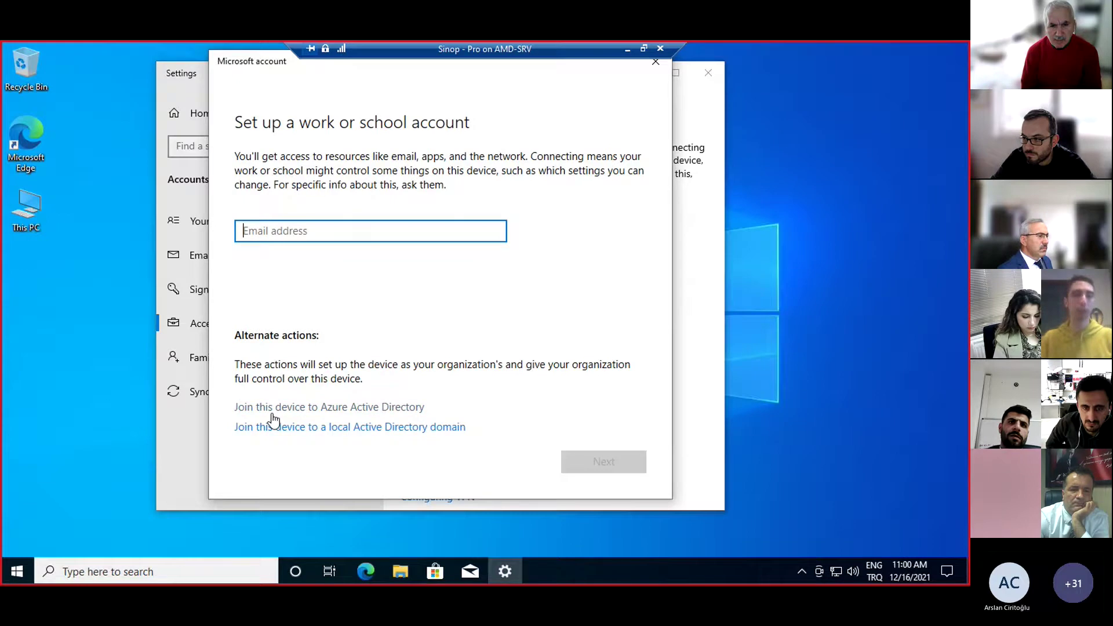
Join the device to Sinop Universitesi's Azure AD with the school account and password, then close Settings
click(248, 406)
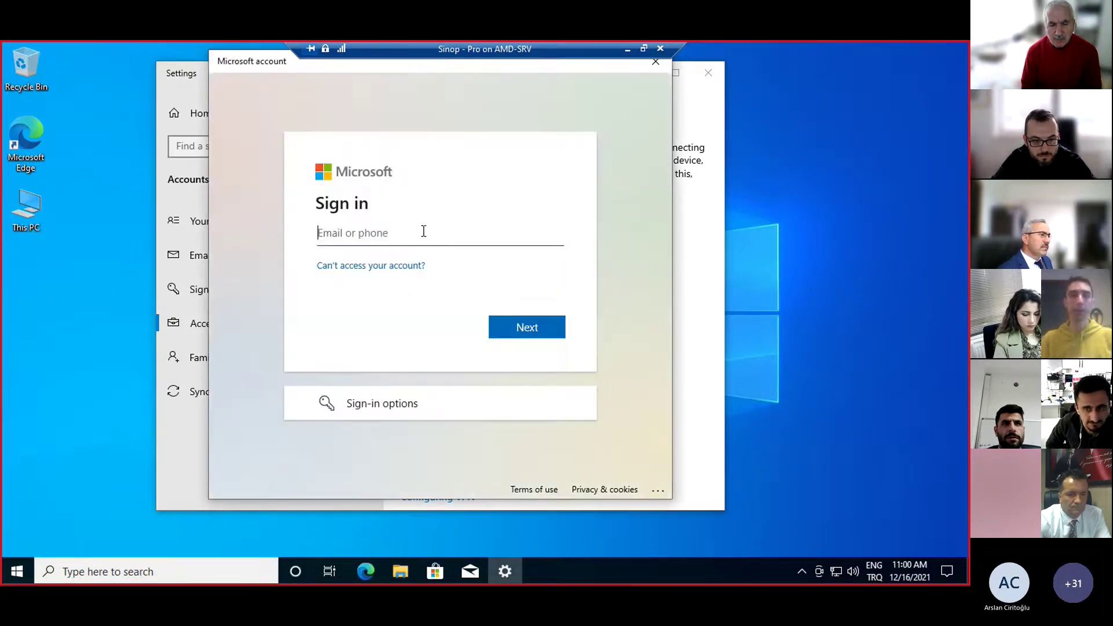
key(Return)
text(********)
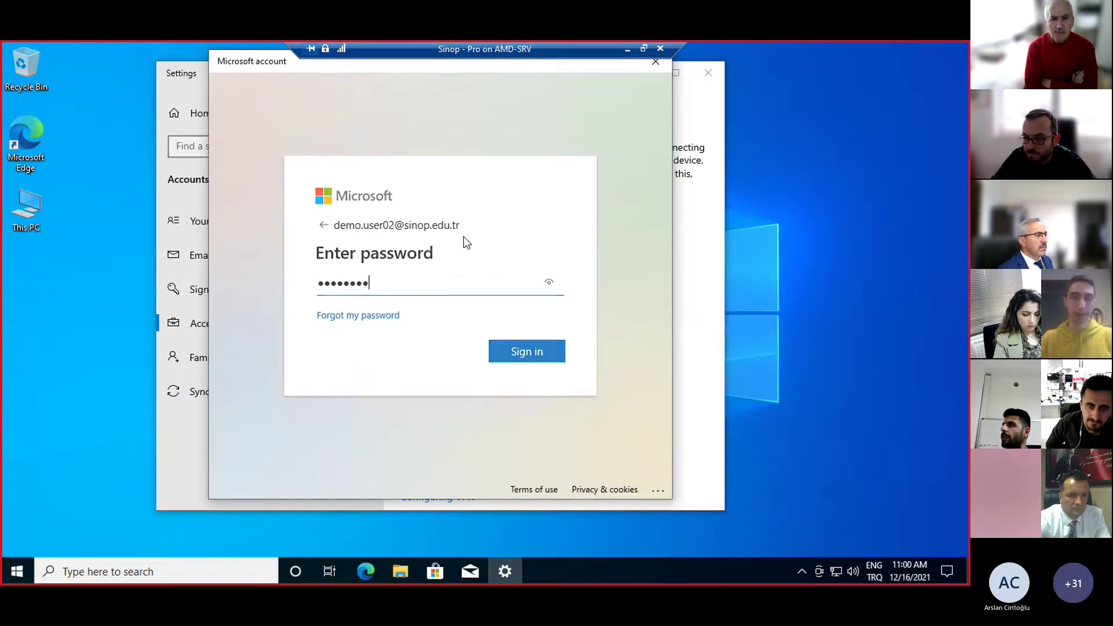
key(Return)
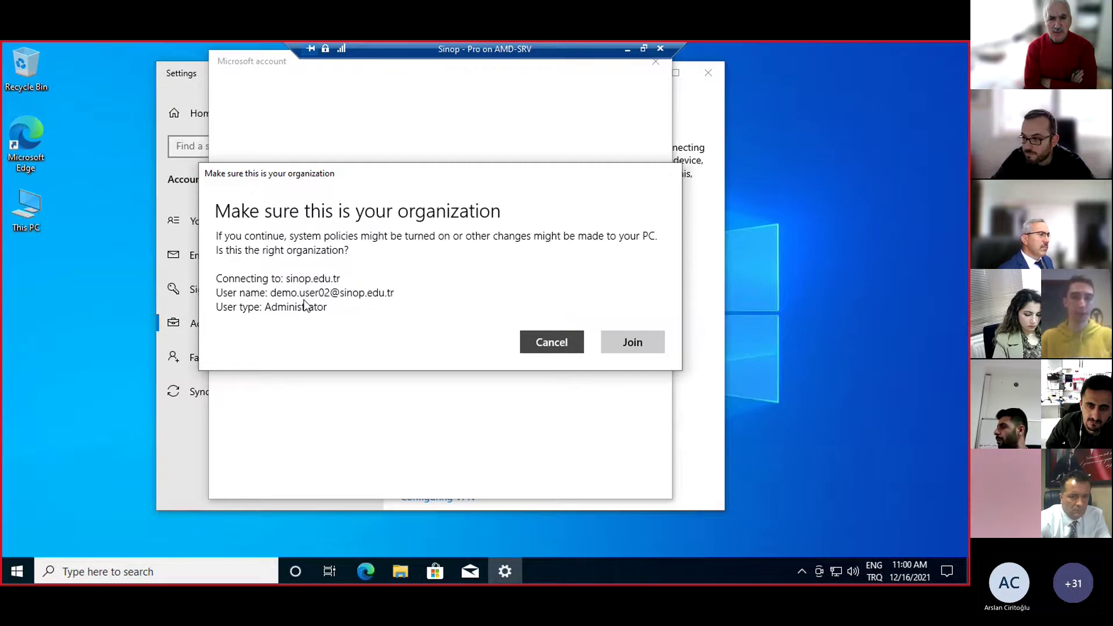
click(627, 343)
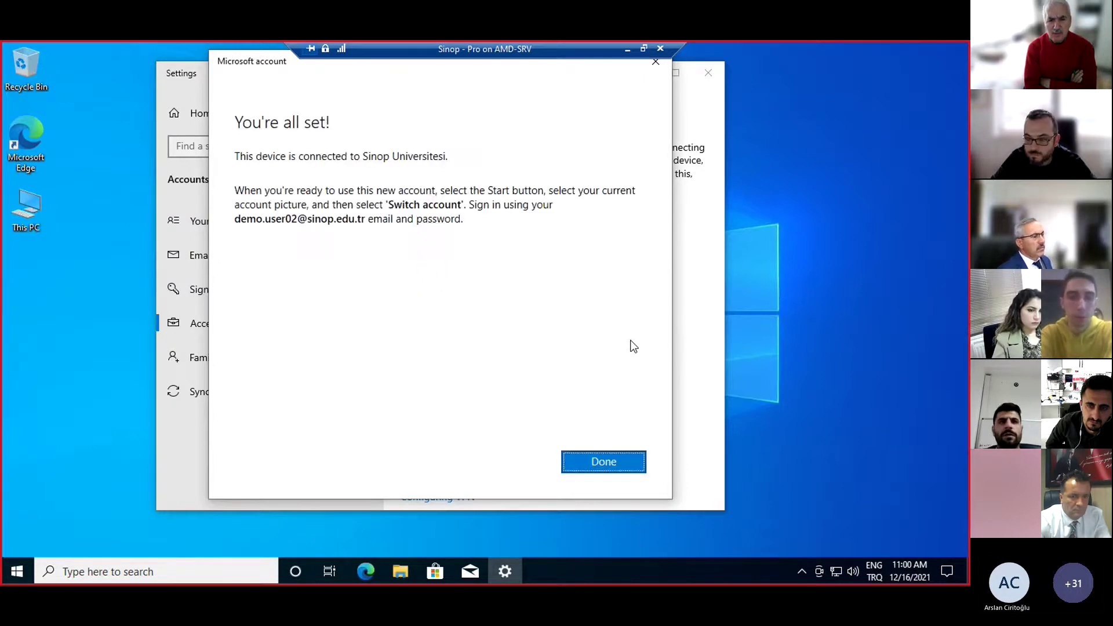
click(620, 461)
click(708, 75)
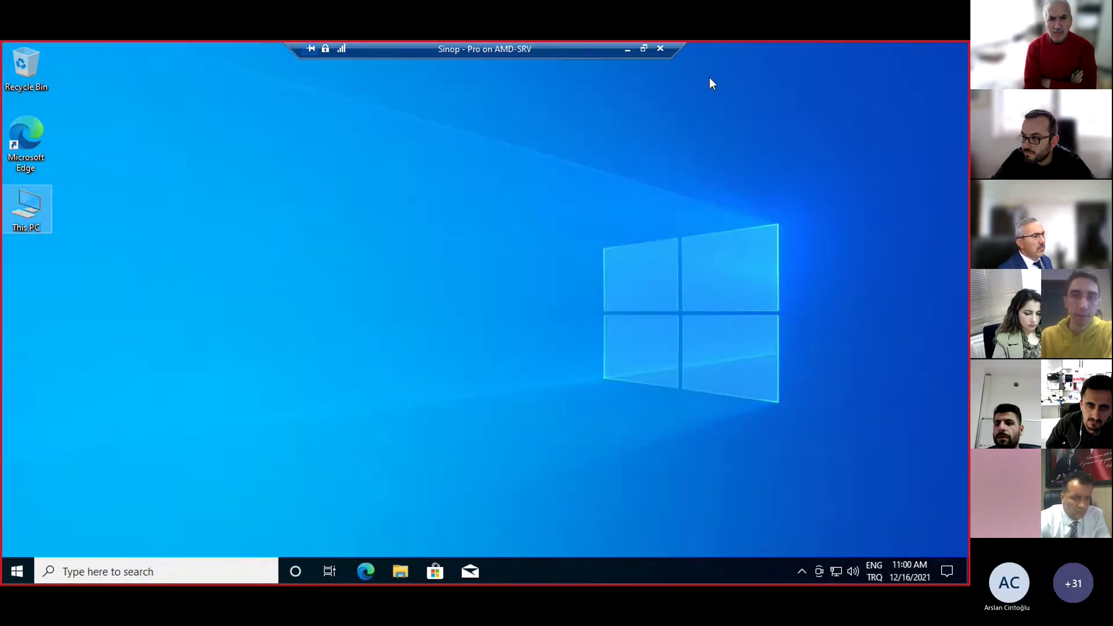
Open This PC's About page, review it, and close it
right_click(28, 209)
click(84, 370)
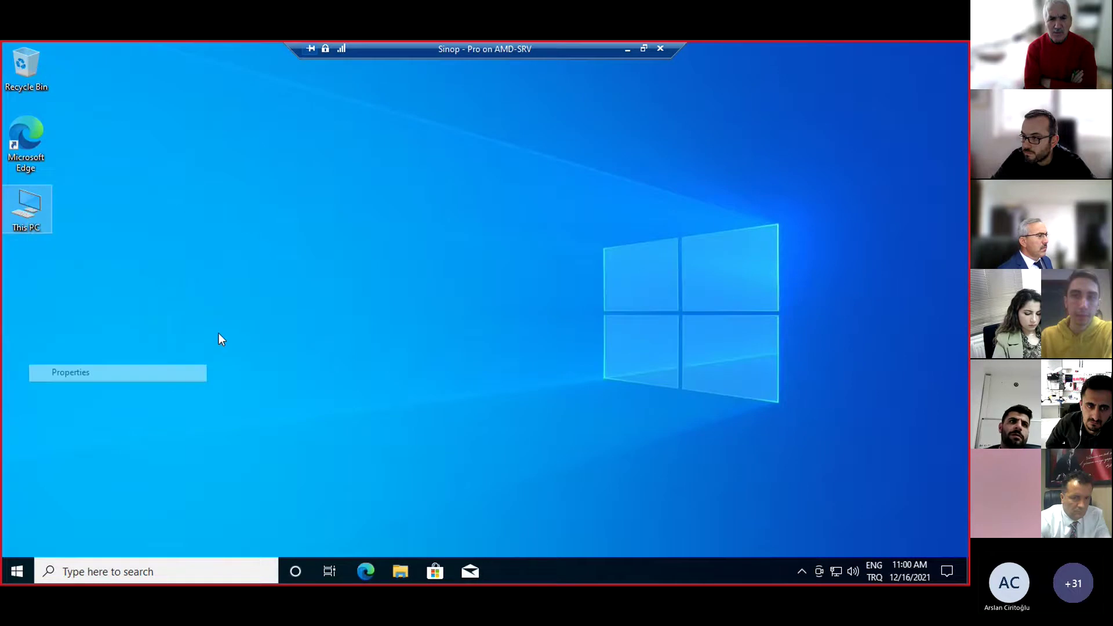
scroll(522, 281, down, 3)
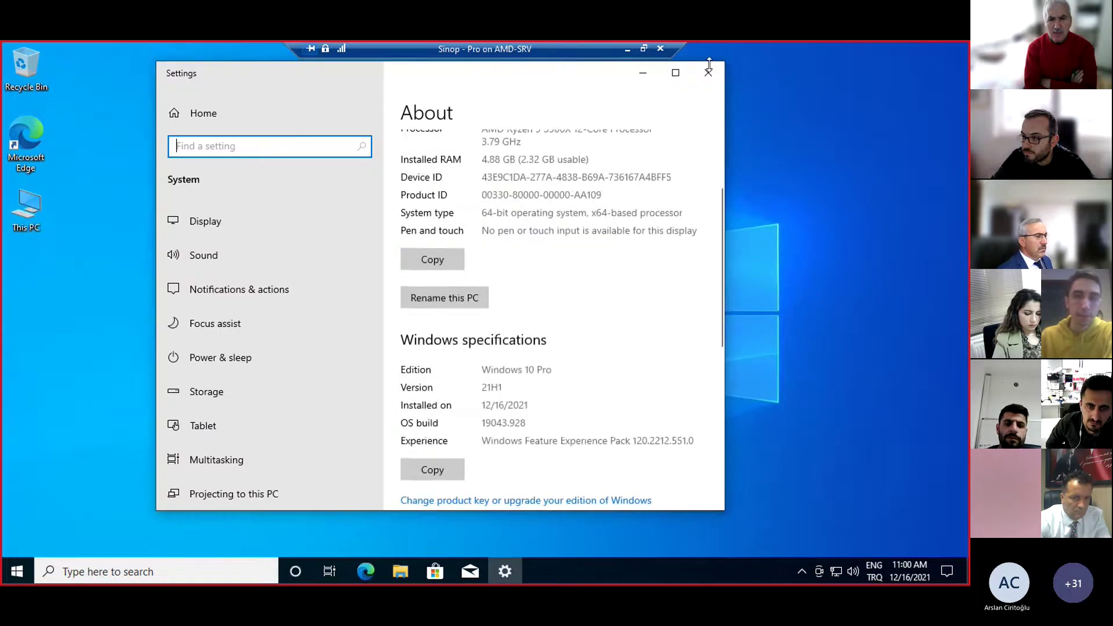
click(713, 77)
Search 'work' and expand the Azure AD entry under Access work or school
key(super)
text(work)
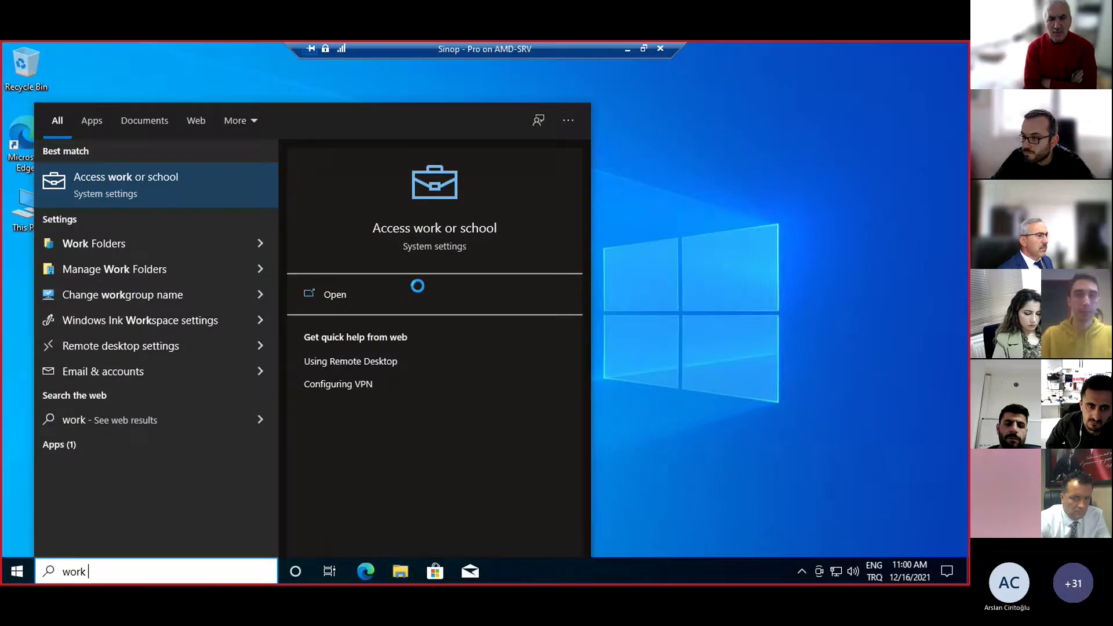
key(Return)
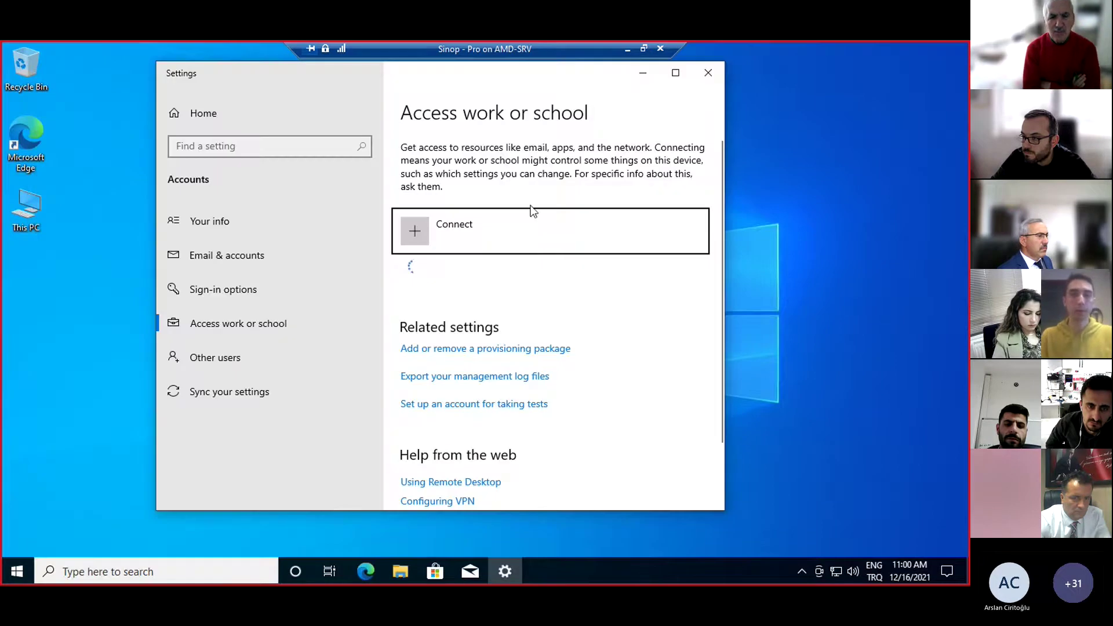
click(584, 282)
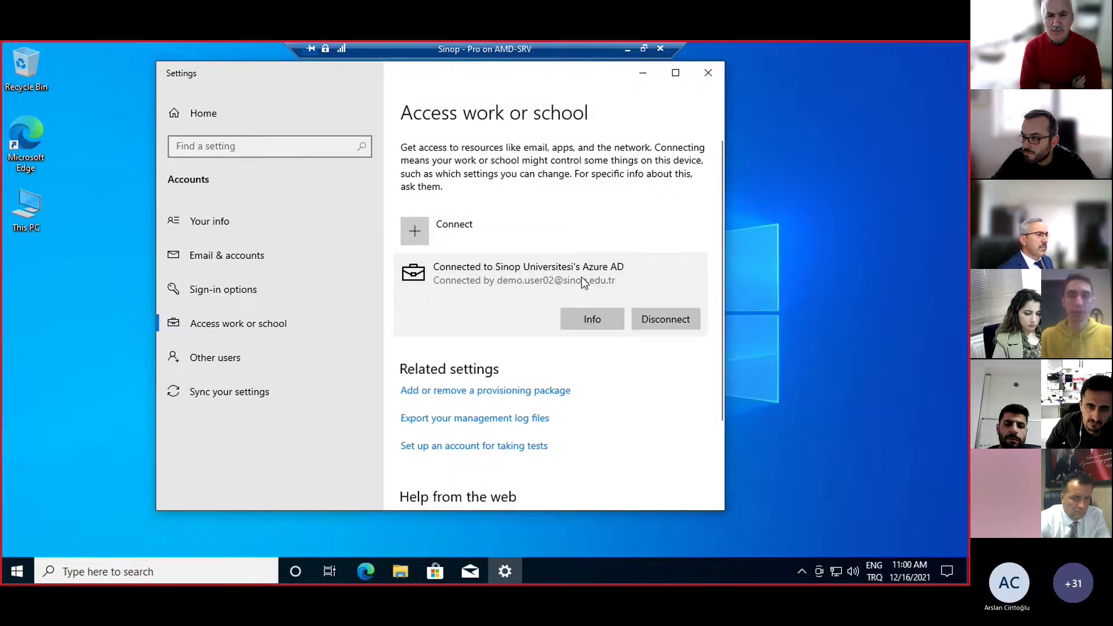
click(708, 73)
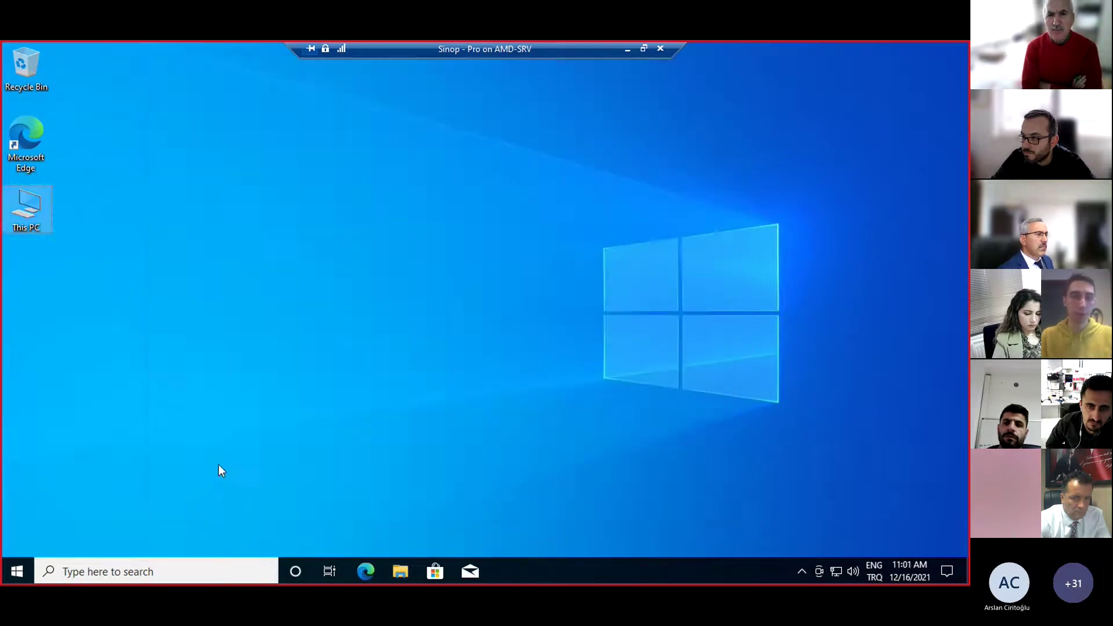
Check the Start menu account options and revisit This PC's About page
click(17, 572)
click(23, 403)
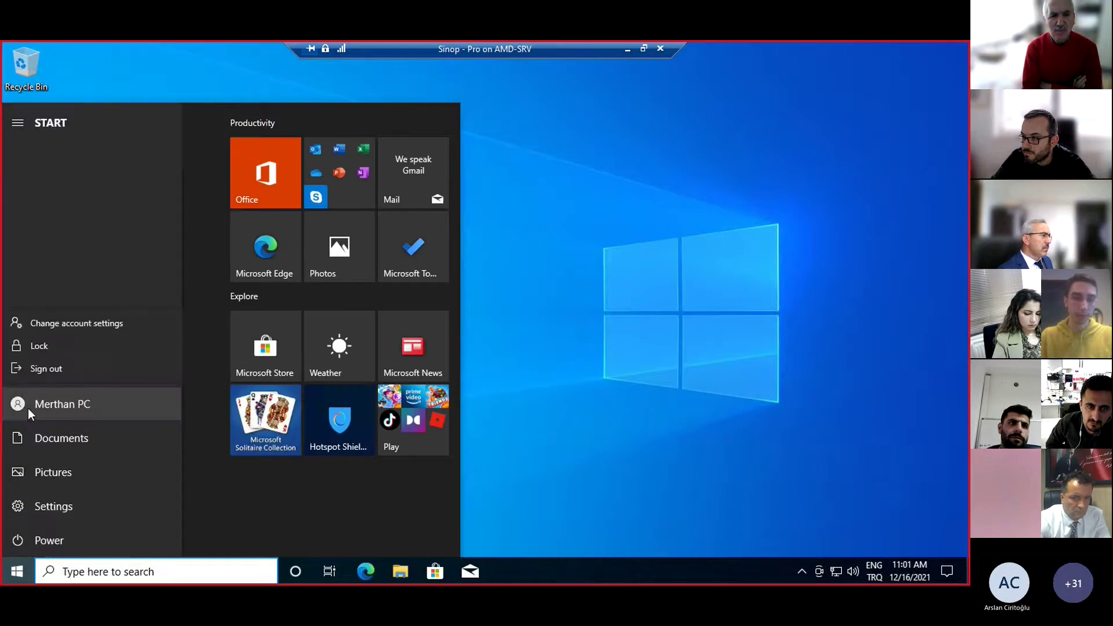
click(521, 316)
right_click(33, 218)
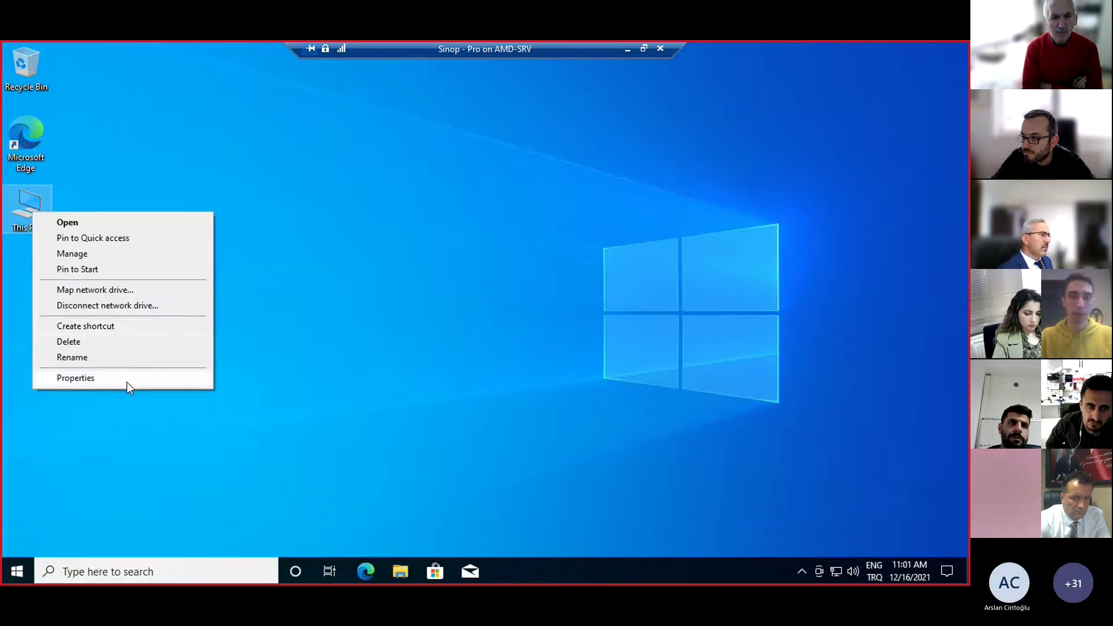
click(128, 380)
scroll(585, 340, down, 3)
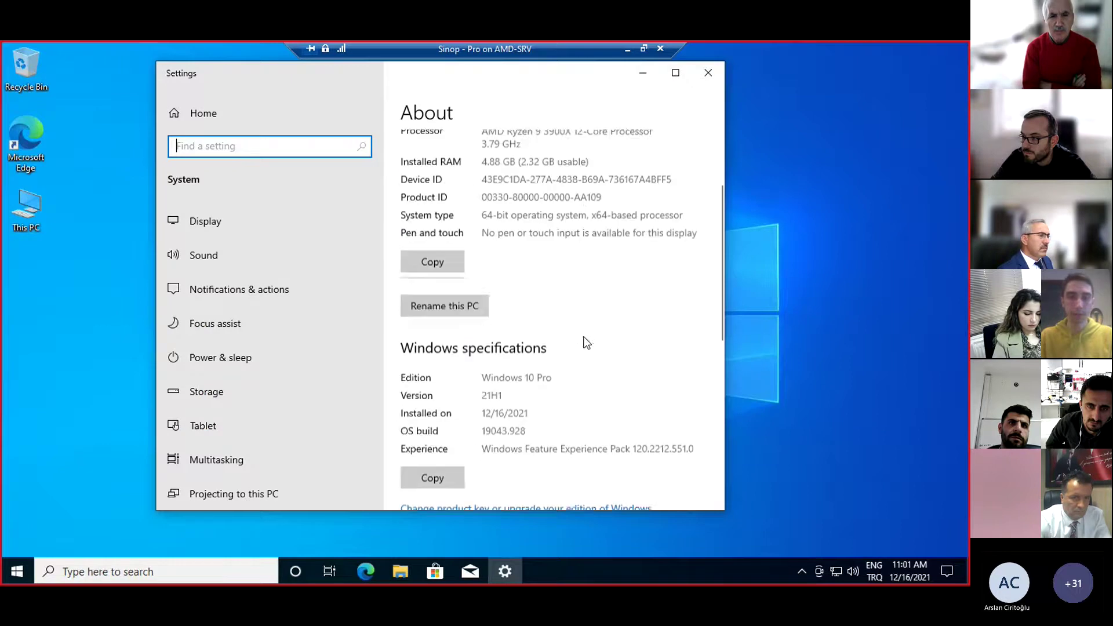
click(708, 72)
Sign out, maximize the virtual machine window, and sign back in to the local account
key(super)
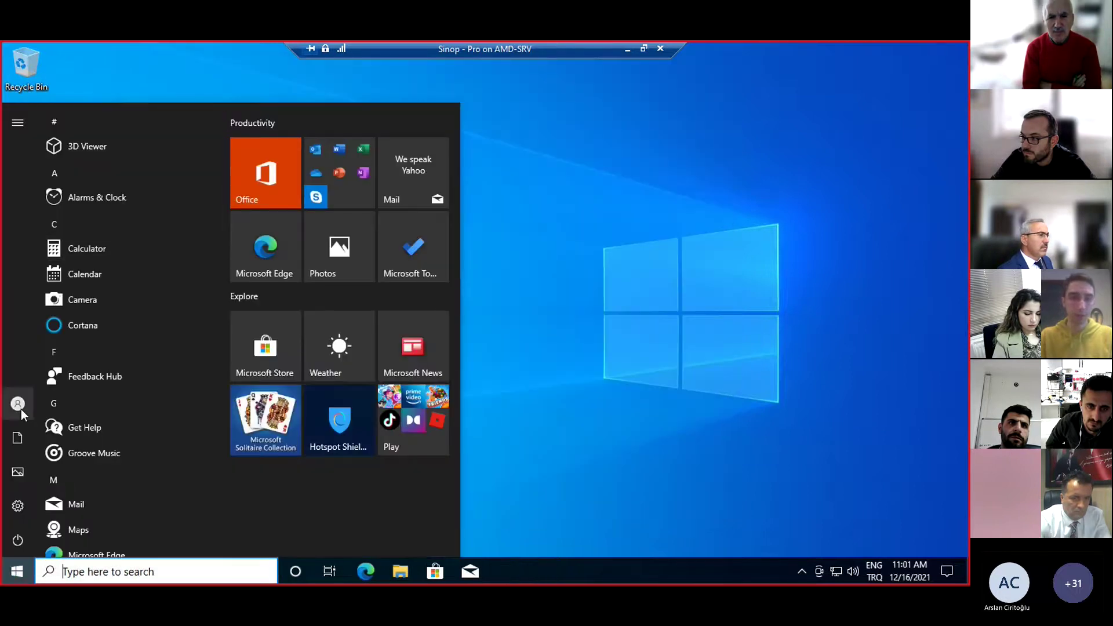
click(18, 404)
click(74, 367)
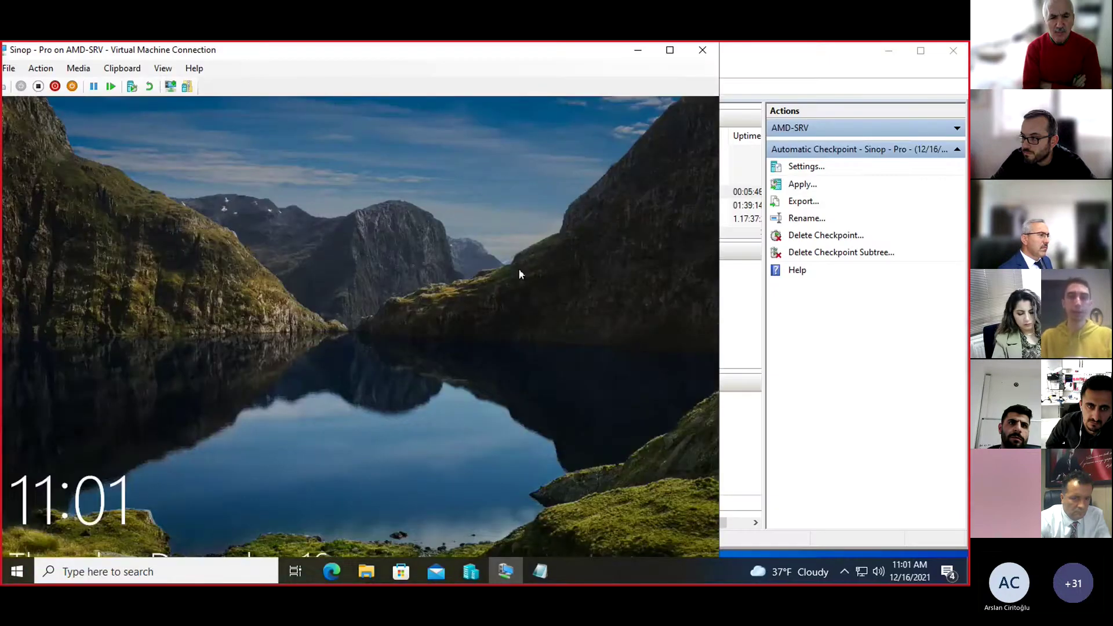
click(520, 274)
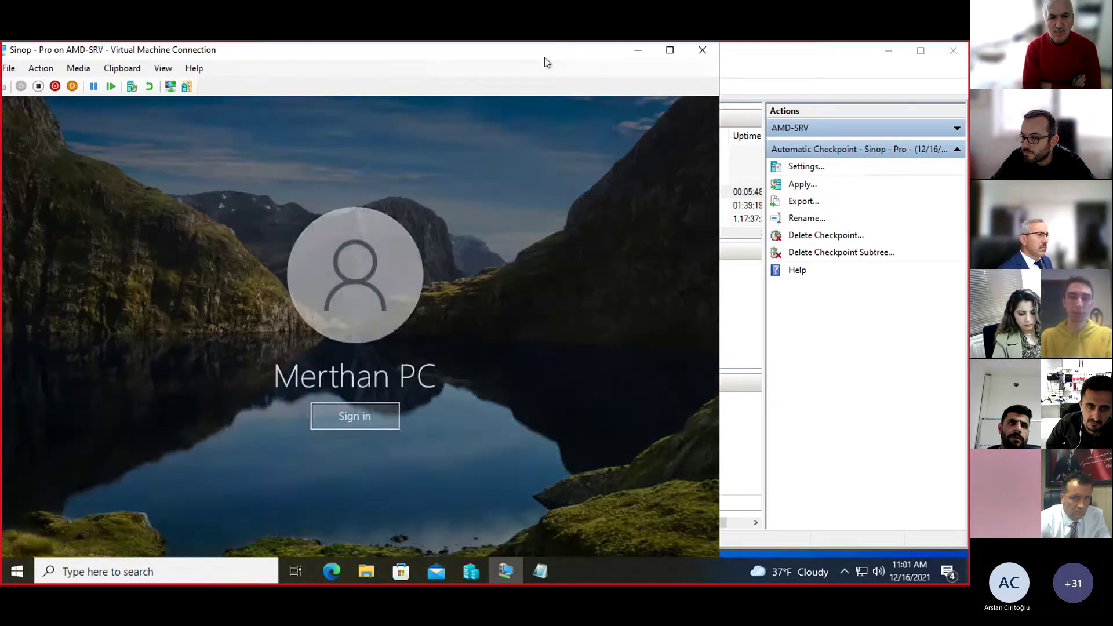
double_click(557, 52)
click(482, 357)
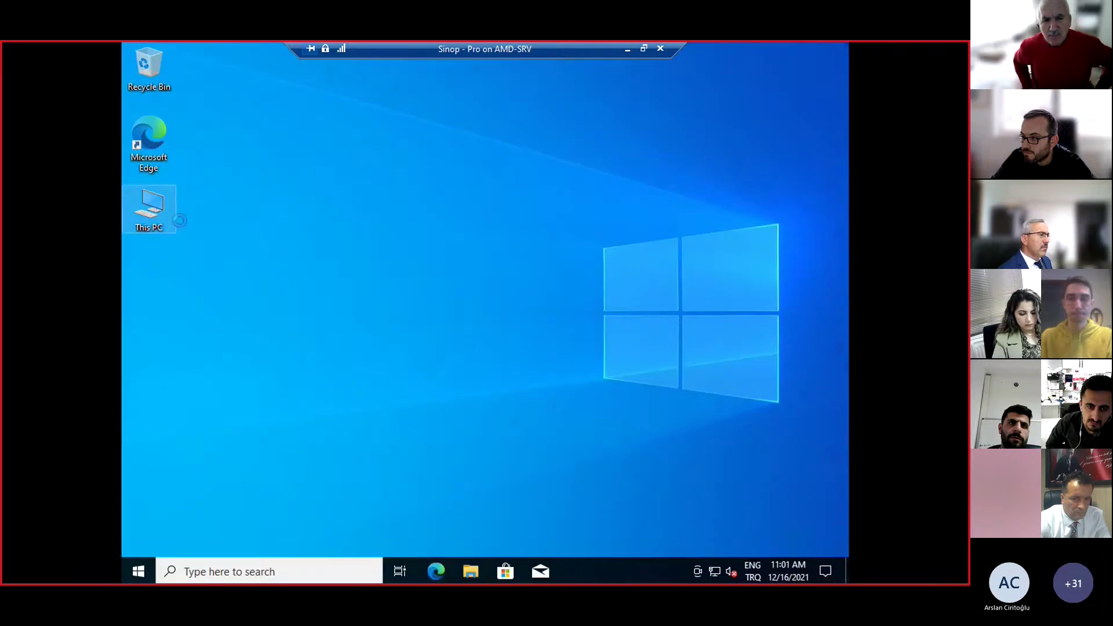
Review This PC's About page and the Start menu account options
right_click(164, 207)
click(321, 364)
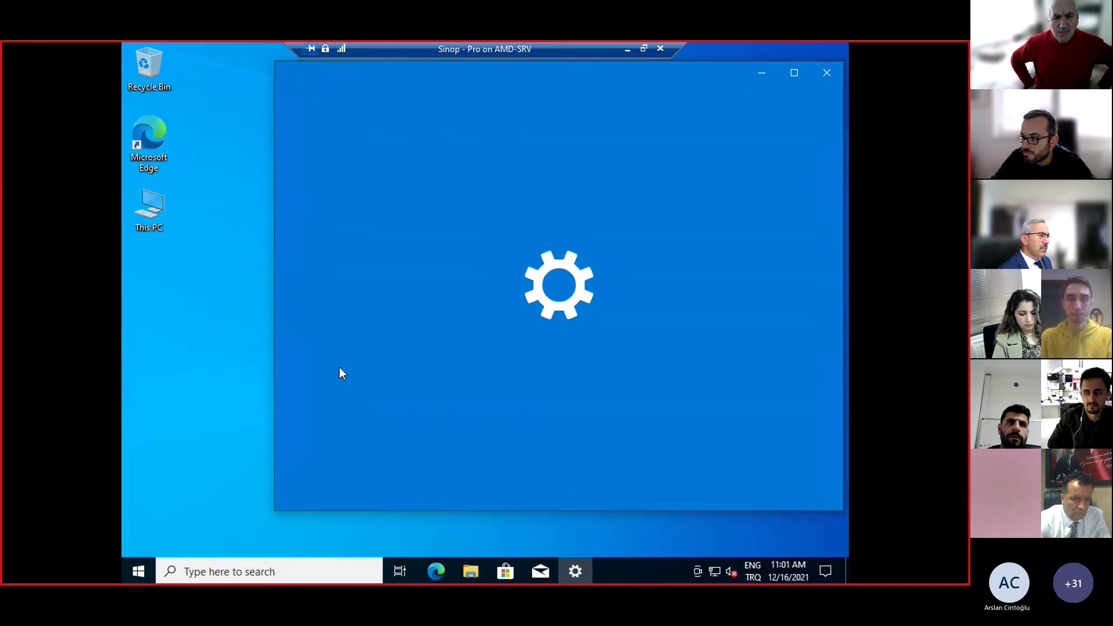
scroll(758, 350, down, 3)
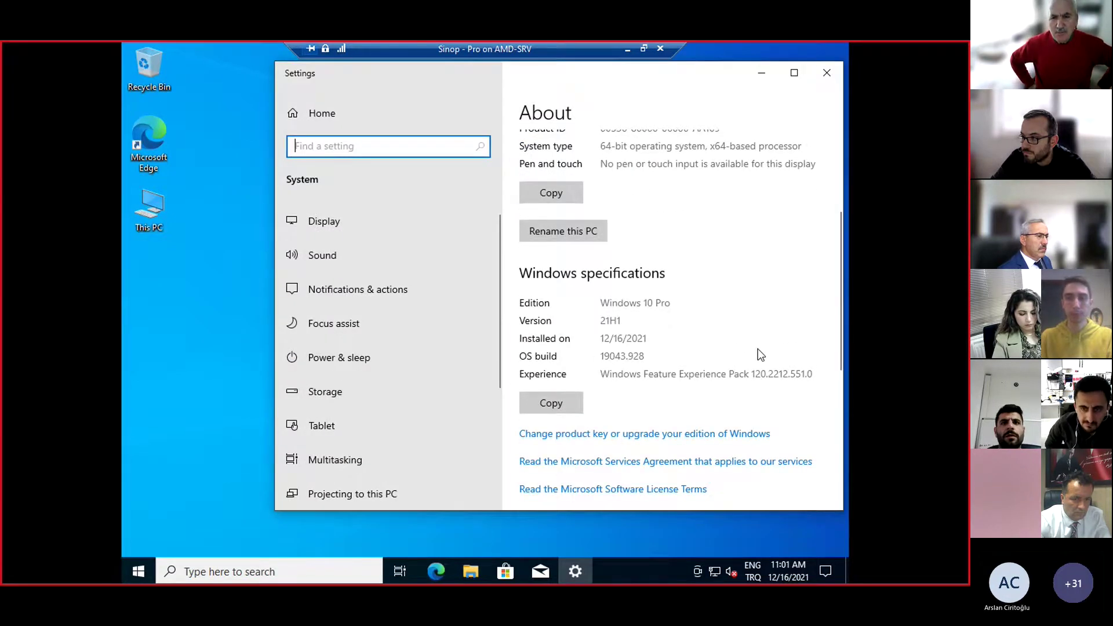
click(827, 72)
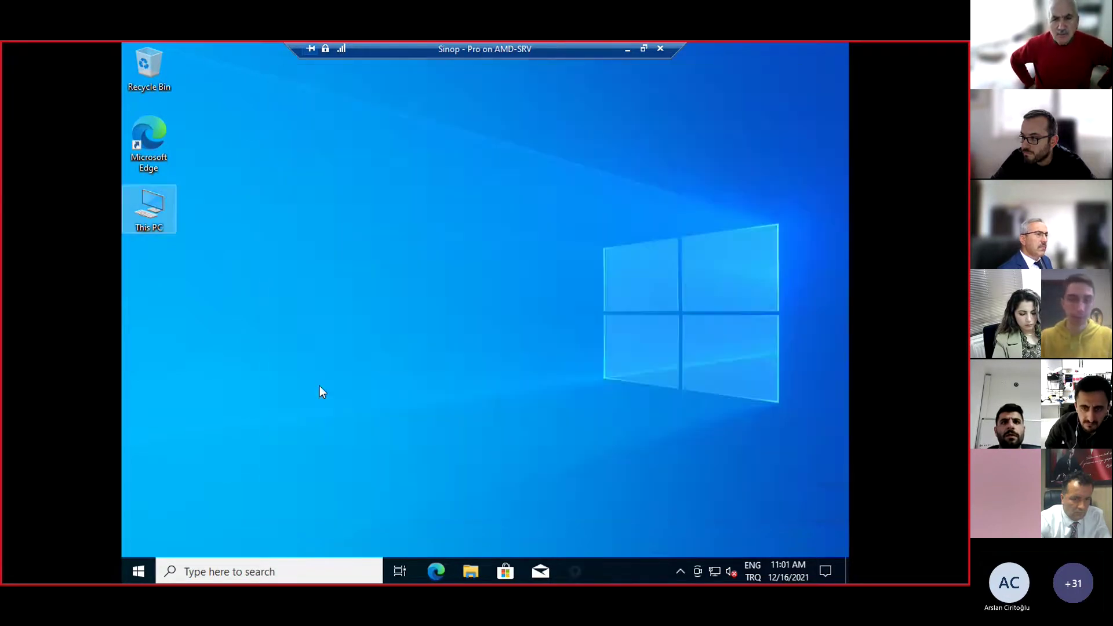
click(138, 572)
click(139, 404)
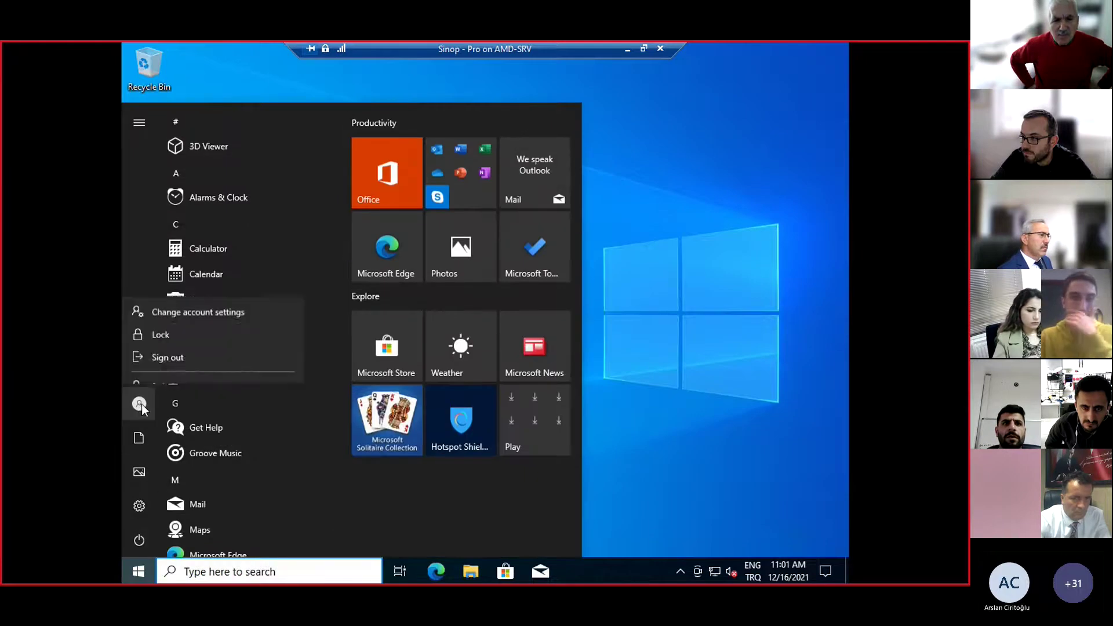
click(702, 406)
click(702, 405)
Search 'work or' to confirm the Azure AD entry, then open the Start account options
key(super)
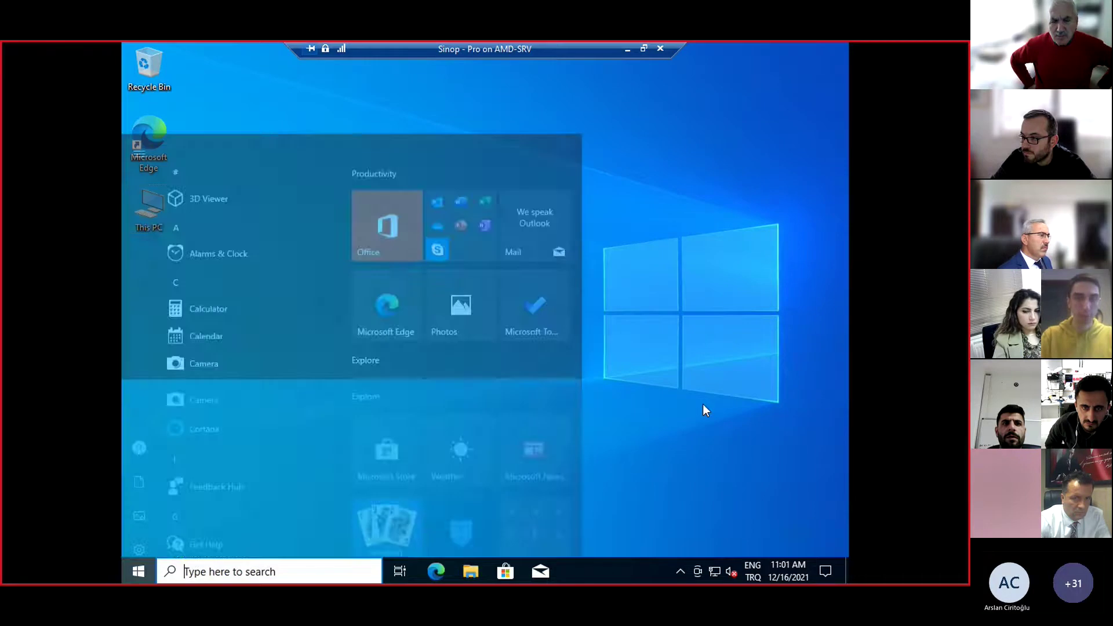
text(work or)
key(Return)
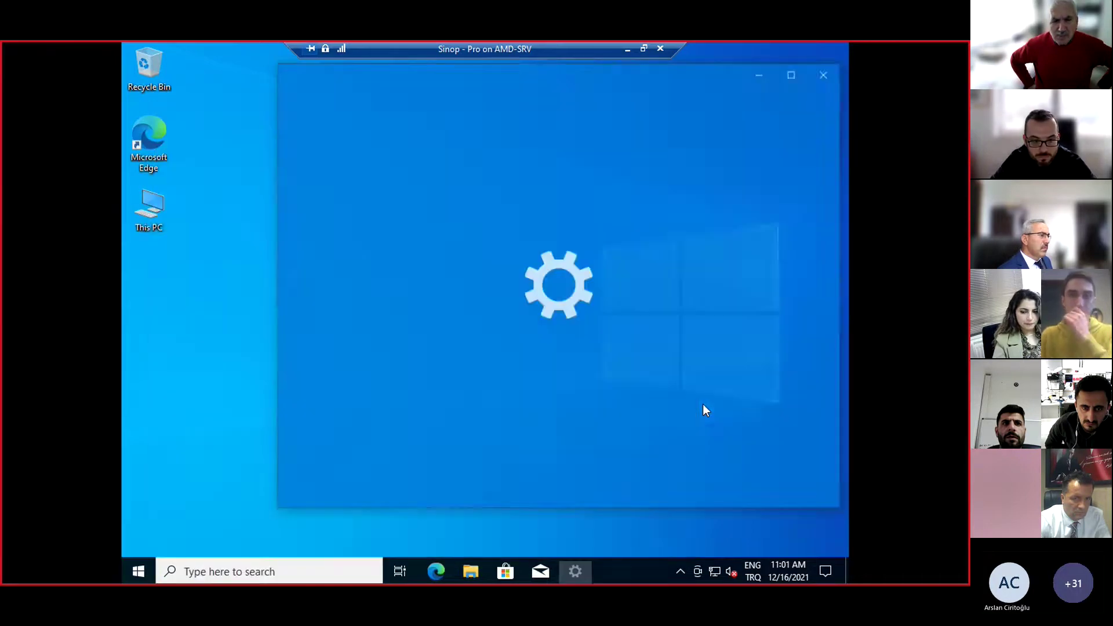
click(619, 284)
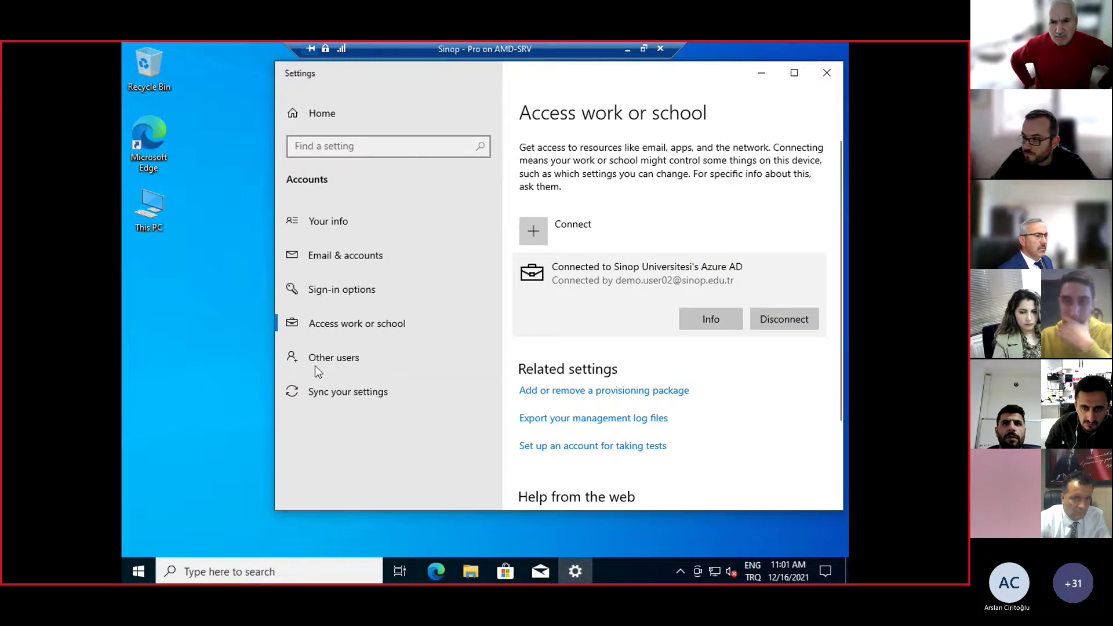
click(139, 571)
click(139, 408)
Sign in as Other user with the school account's e-mail address and password
click(200, 376)
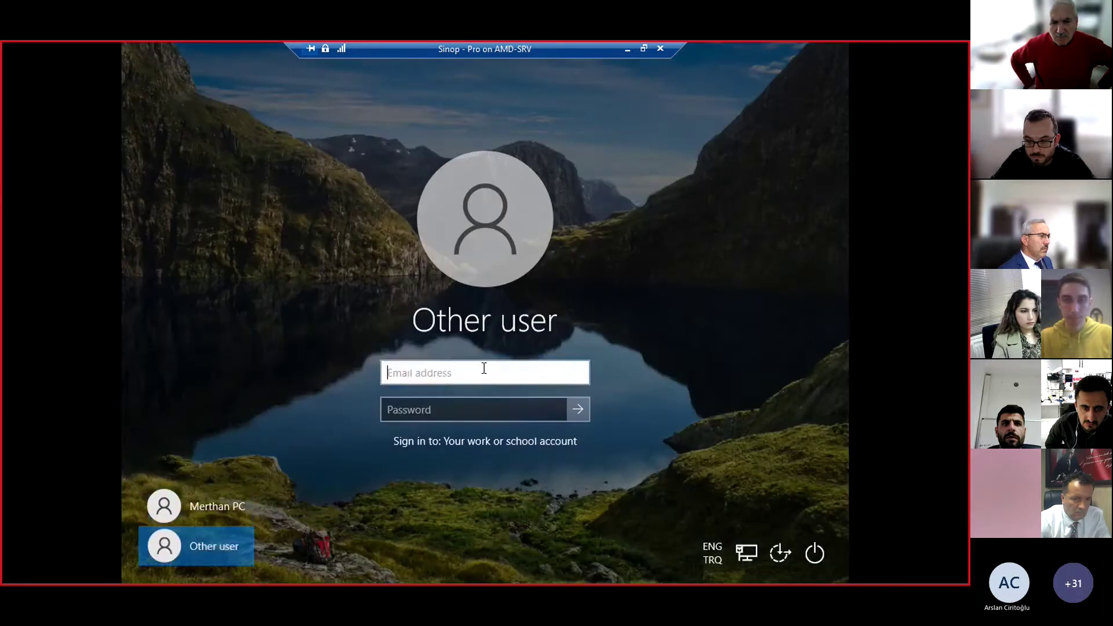
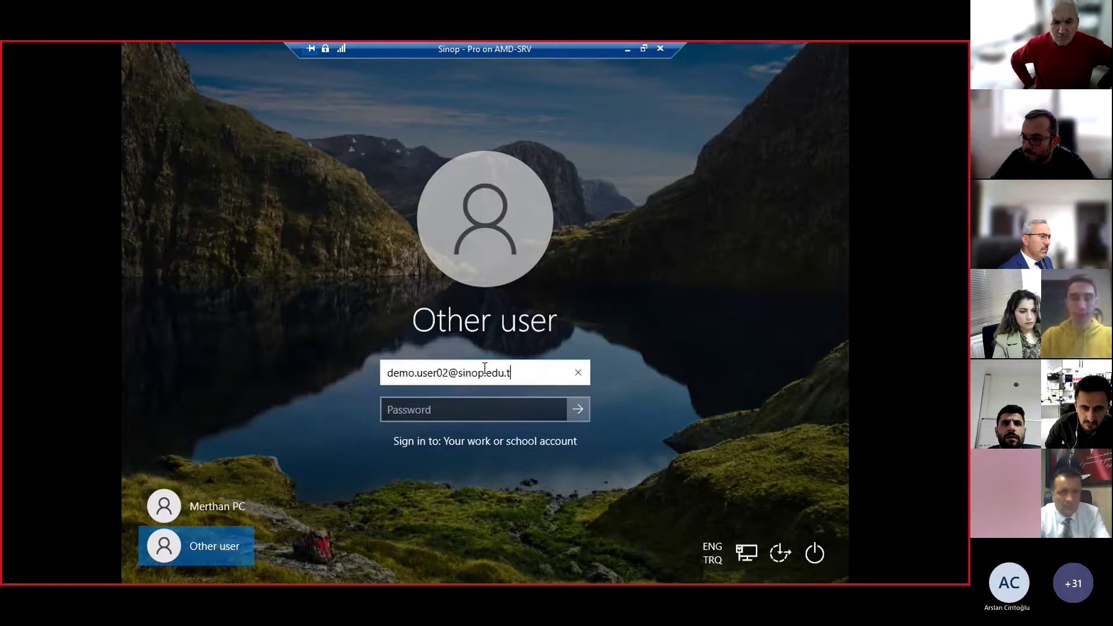
key(Tab)
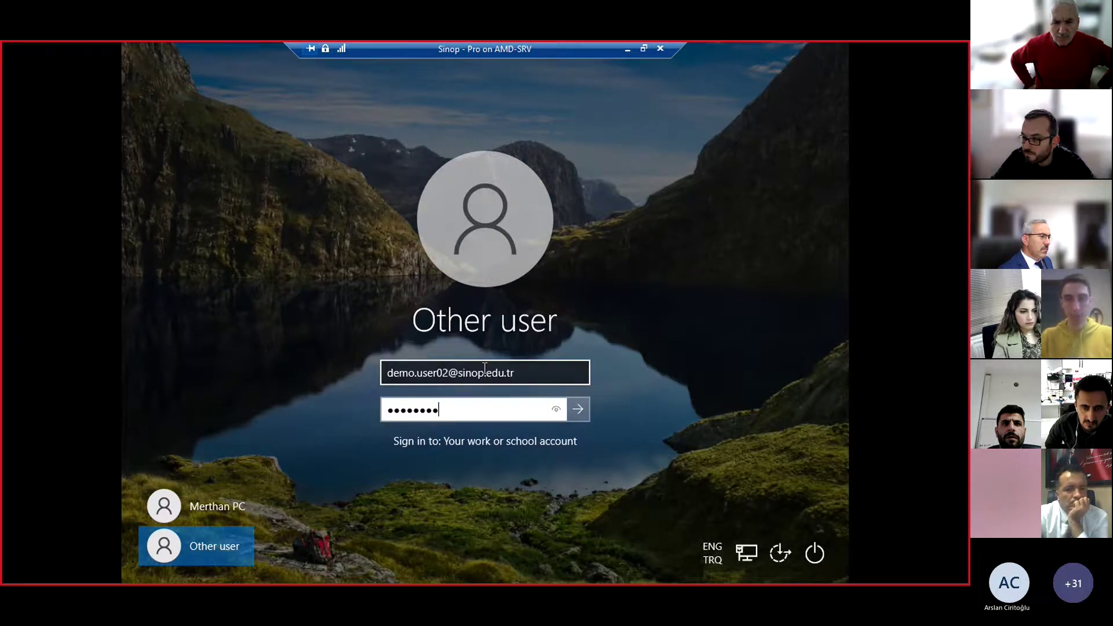
key(Return)
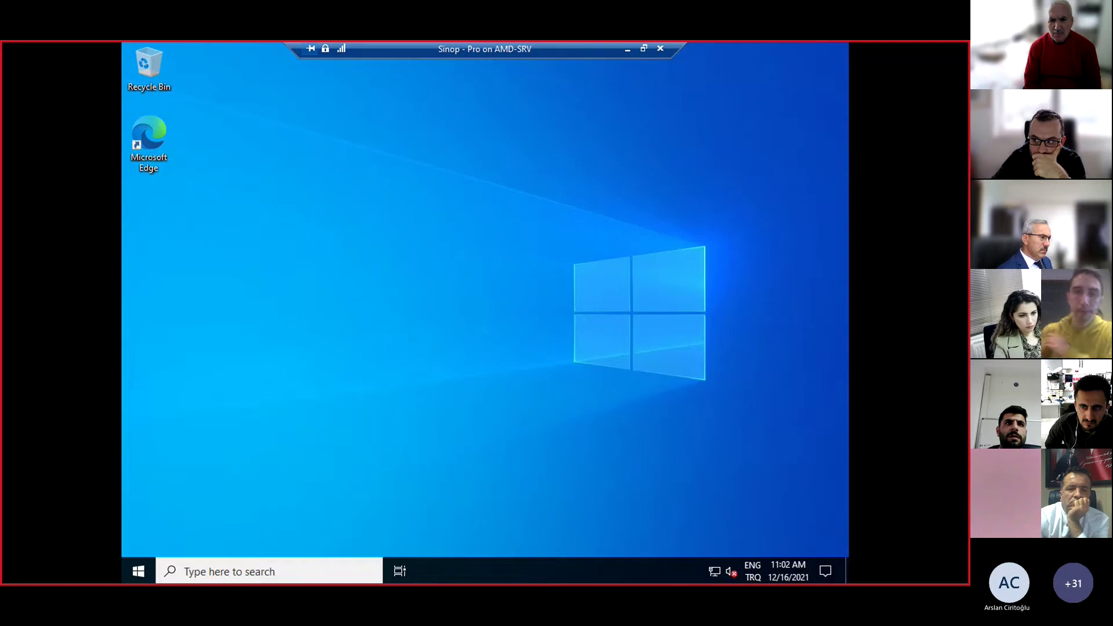
Enable the This PC desktop icon via Themes desktop icon settings, then open its properties
right_click(472, 266)
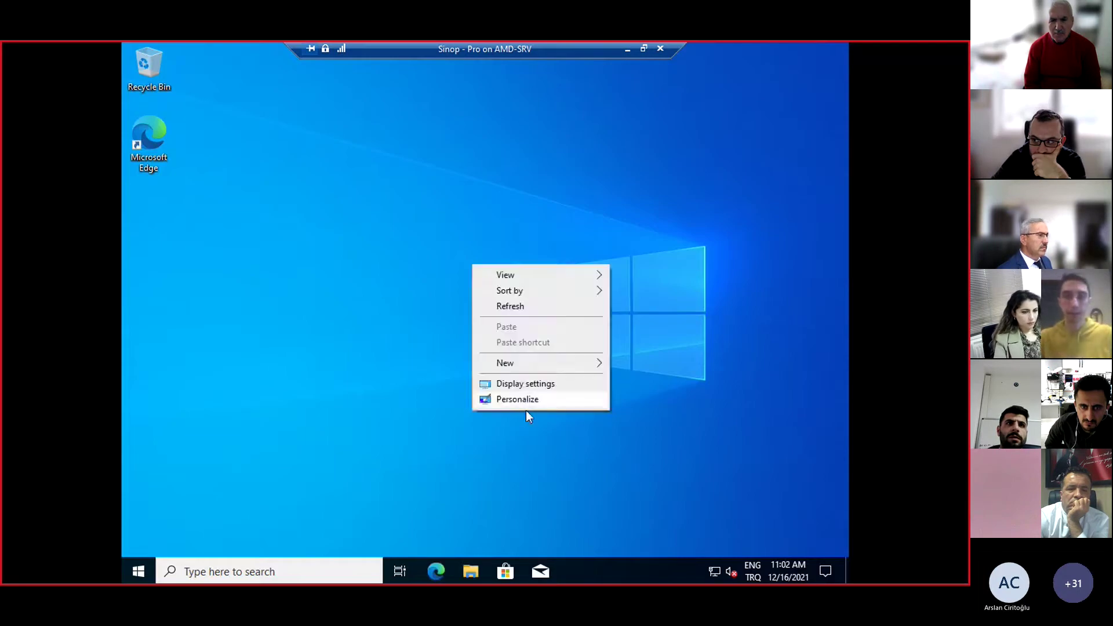
click(528, 398)
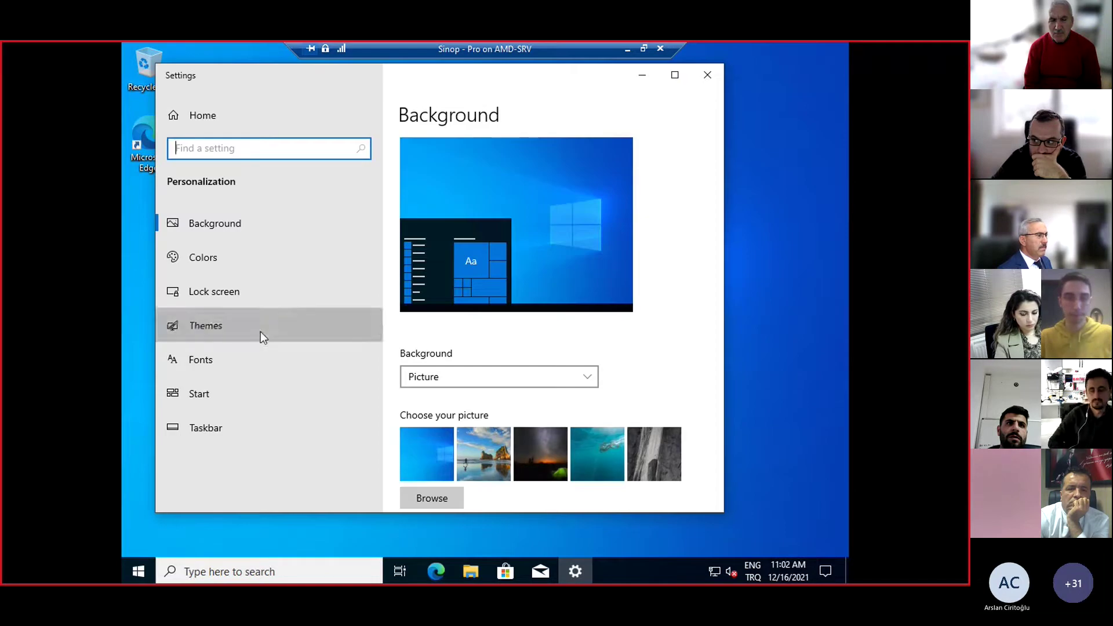
click(259, 332)
scroll(443, 328, down, 10)
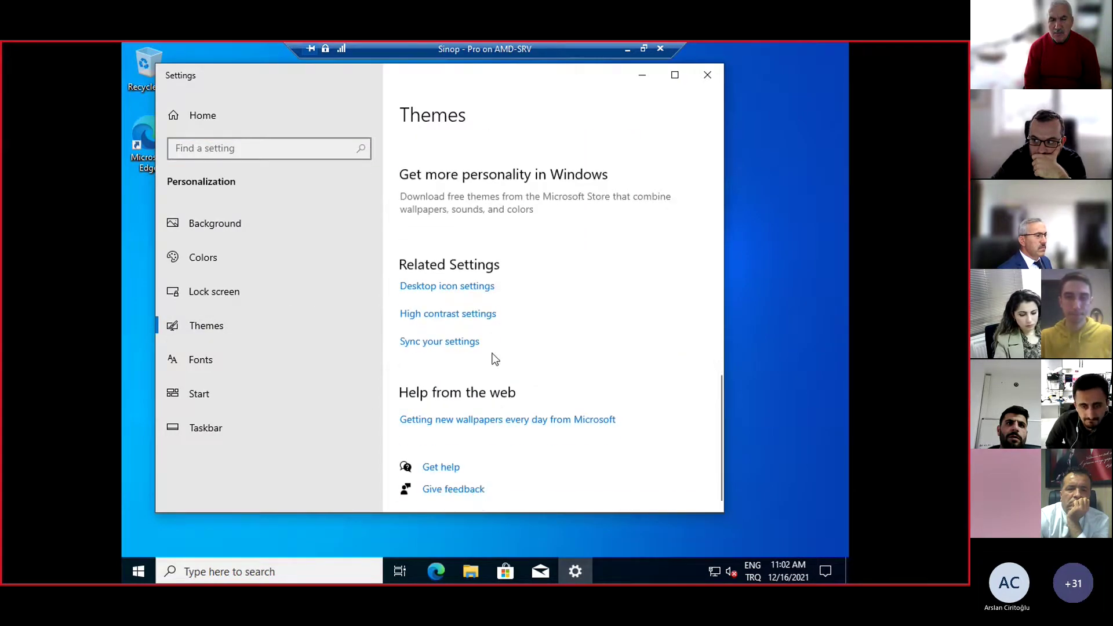
click(479, 290)
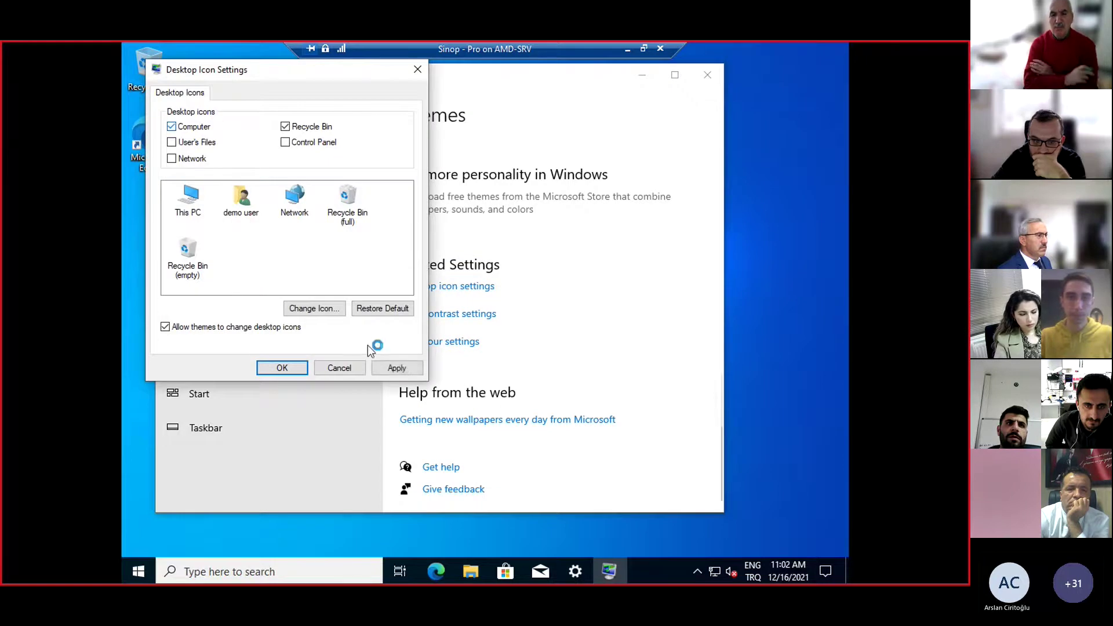
click(282, 368)
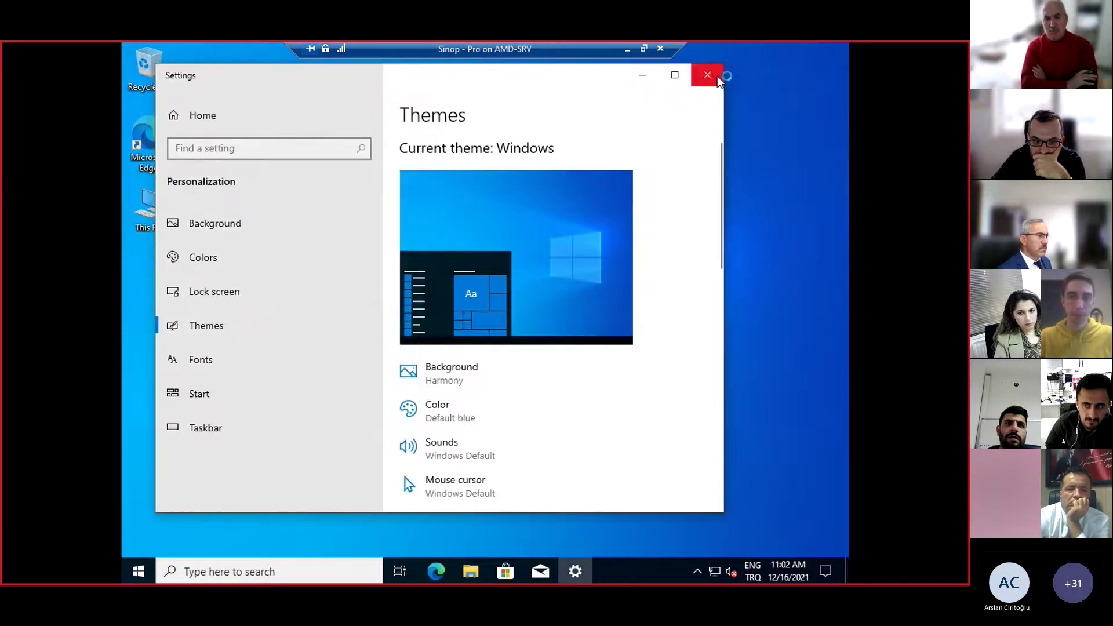
click(707, 75)
right_click(155, 200)
click(203, 366)
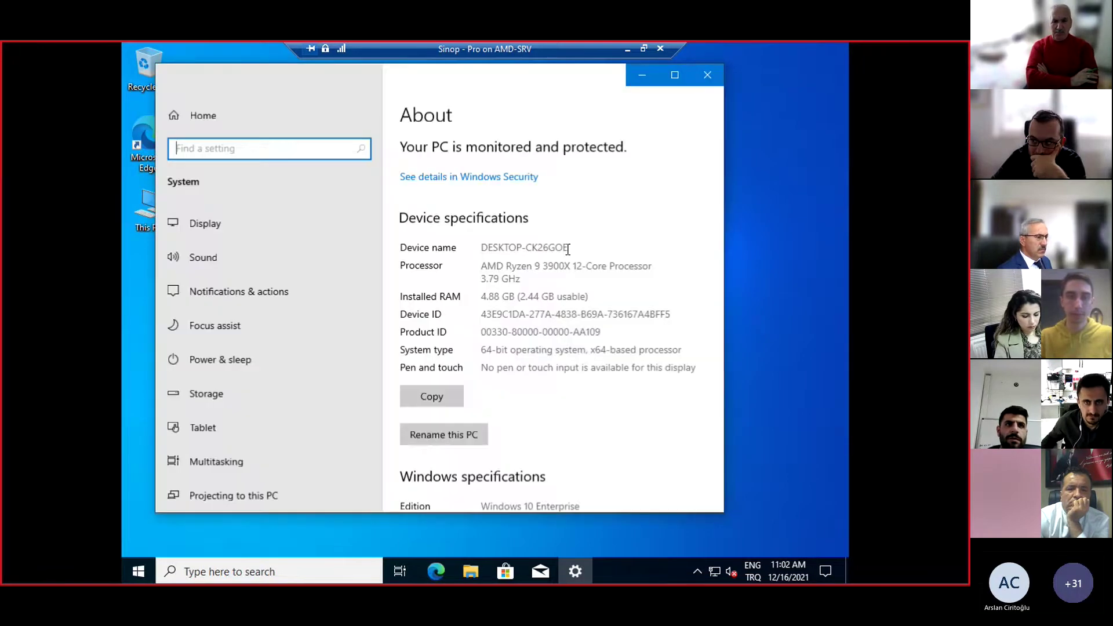
Switch from the work session to the local account using the Start menu account icon
scroll(561, 411, down, 2)
click(518, 439)
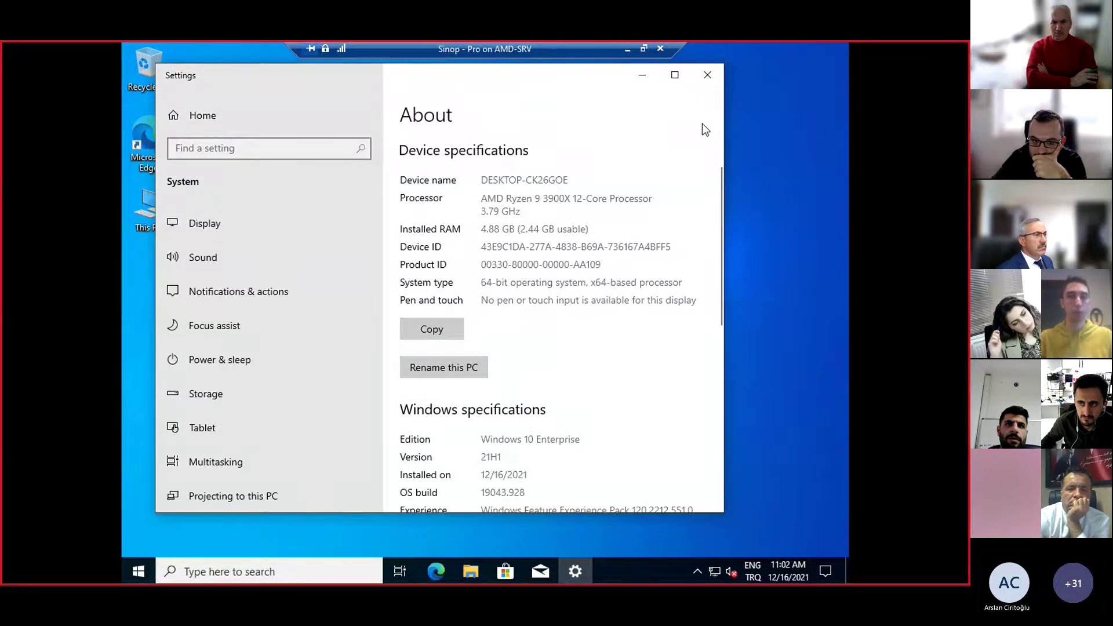
click(754, 172)
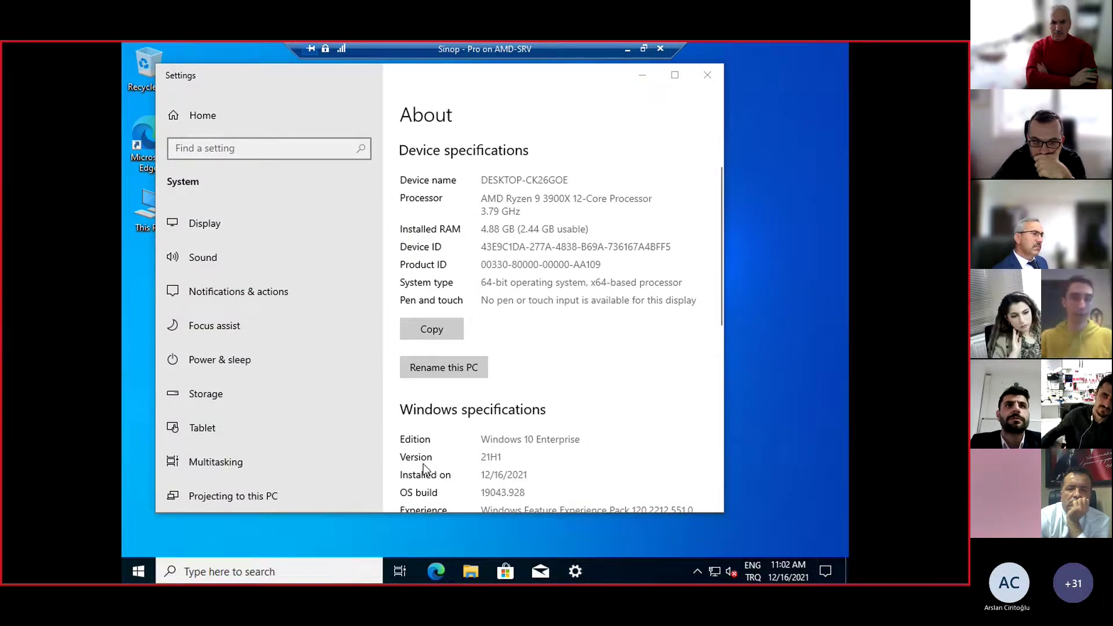
key(super)
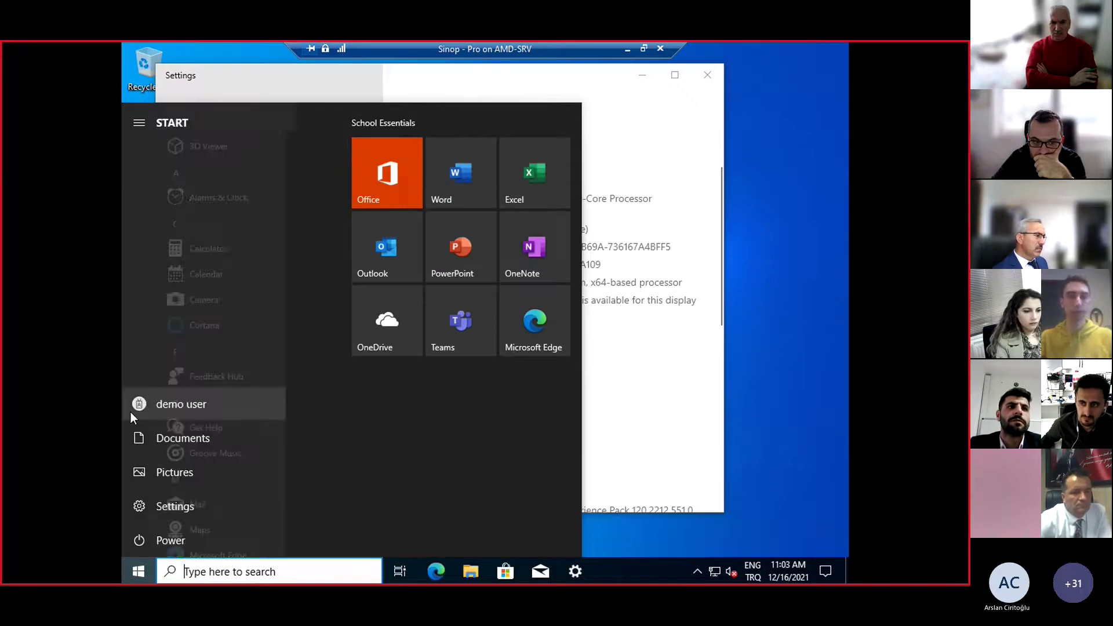
click(152, 404)
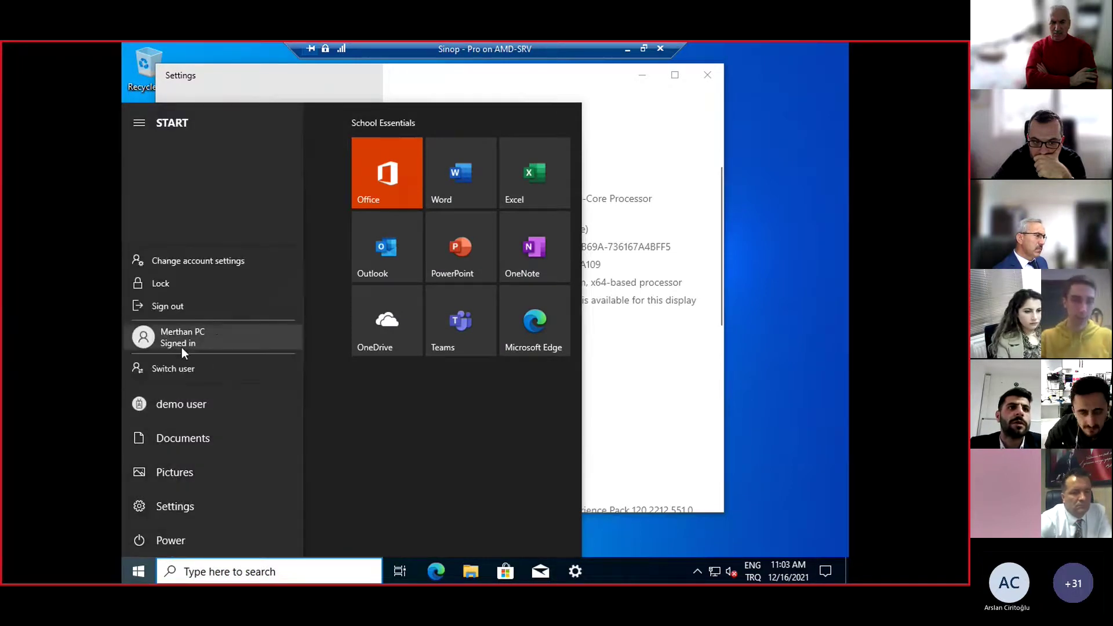
click(210, 341)
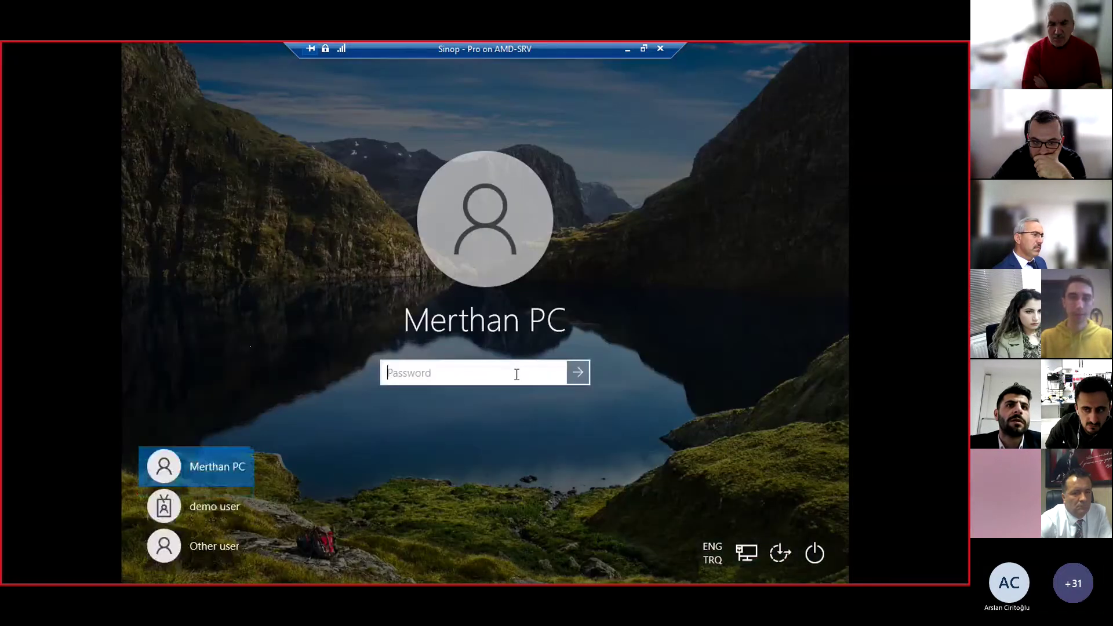
Sign back in and open This PC's About page showing Windows 10 Enterprise, version 21H1
key(Return)
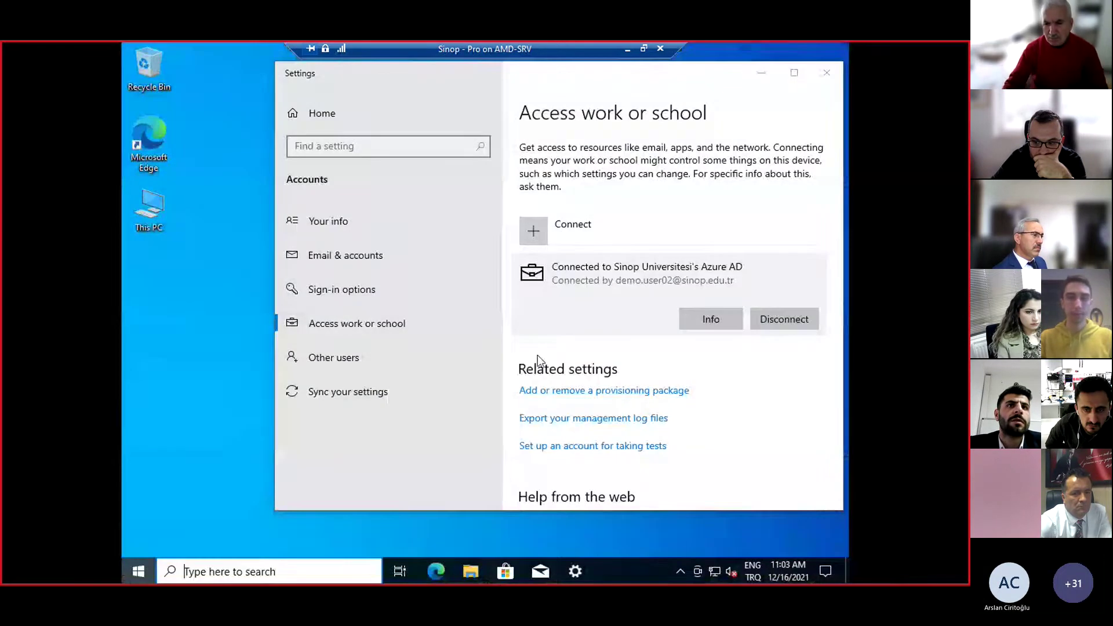
key(super)
key(Escape)
click(818, 77)
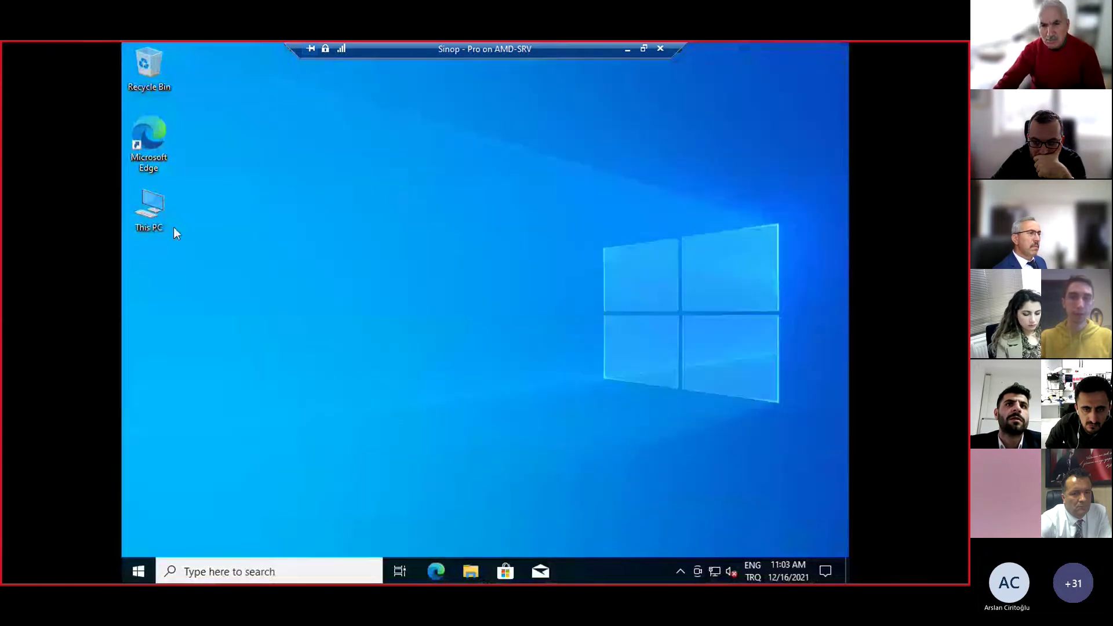
right_click(165, 213)
click(199, 382)
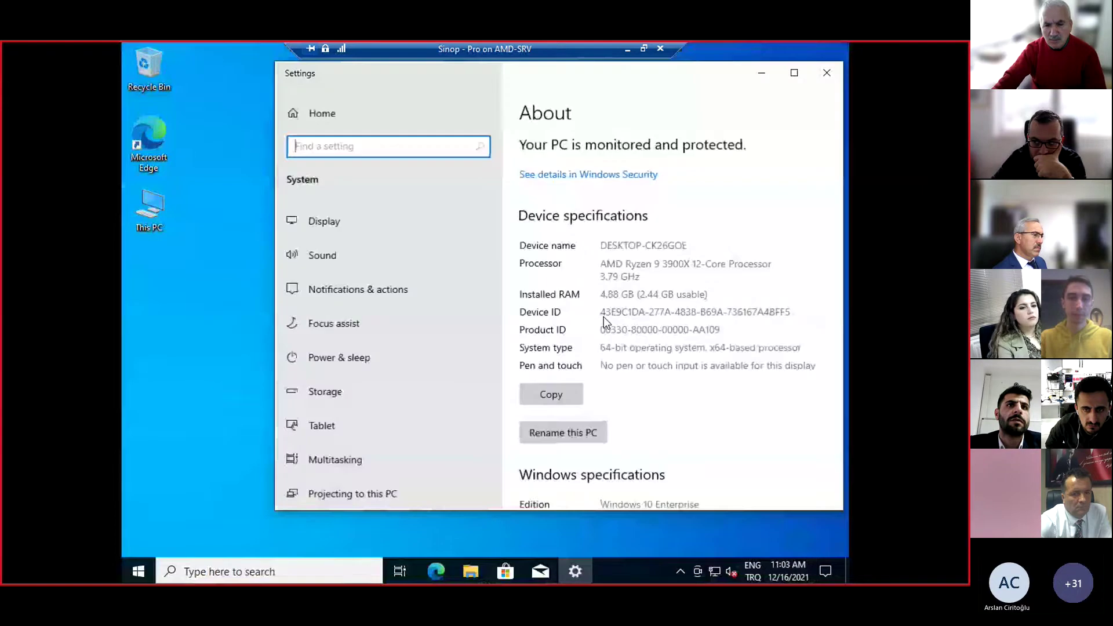
drag(650, 437, 703, 438)
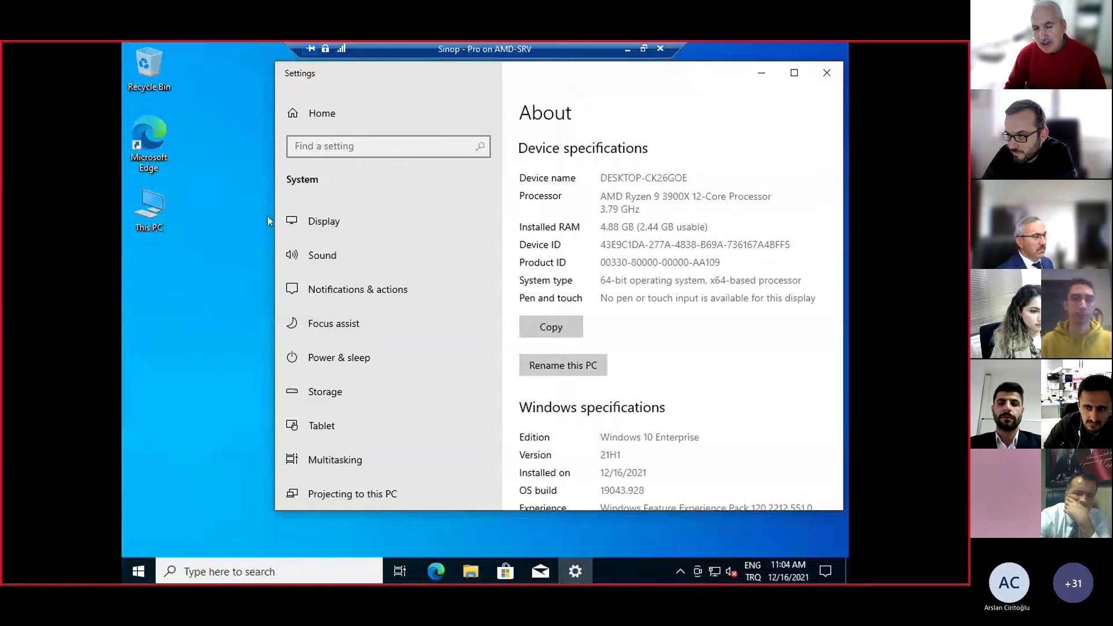
double_click(356, 76)
double_click(248, 60)
drag(330, 80, 293, 98)
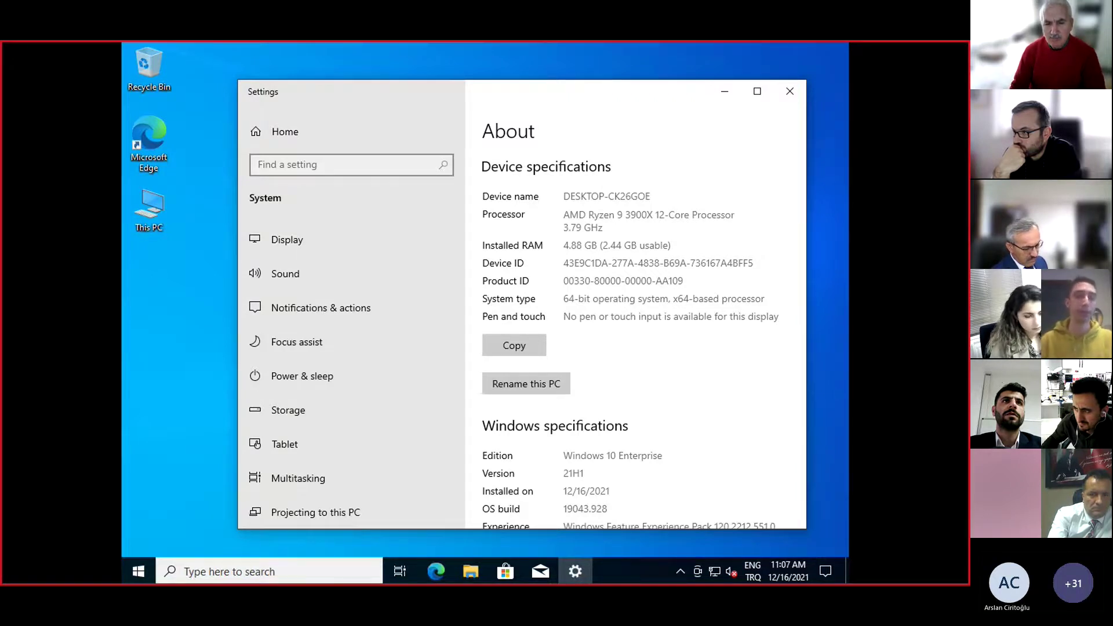
Open the Sound settings, which report no output or input devices and volume 0
click(418, 282)
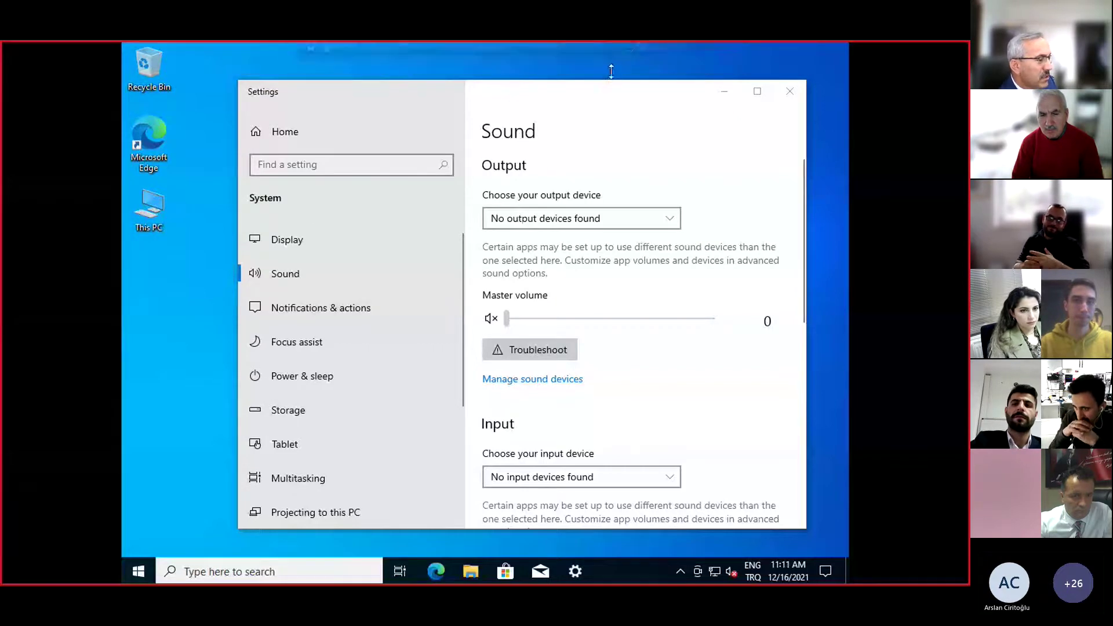
mouse_move(630, 49)
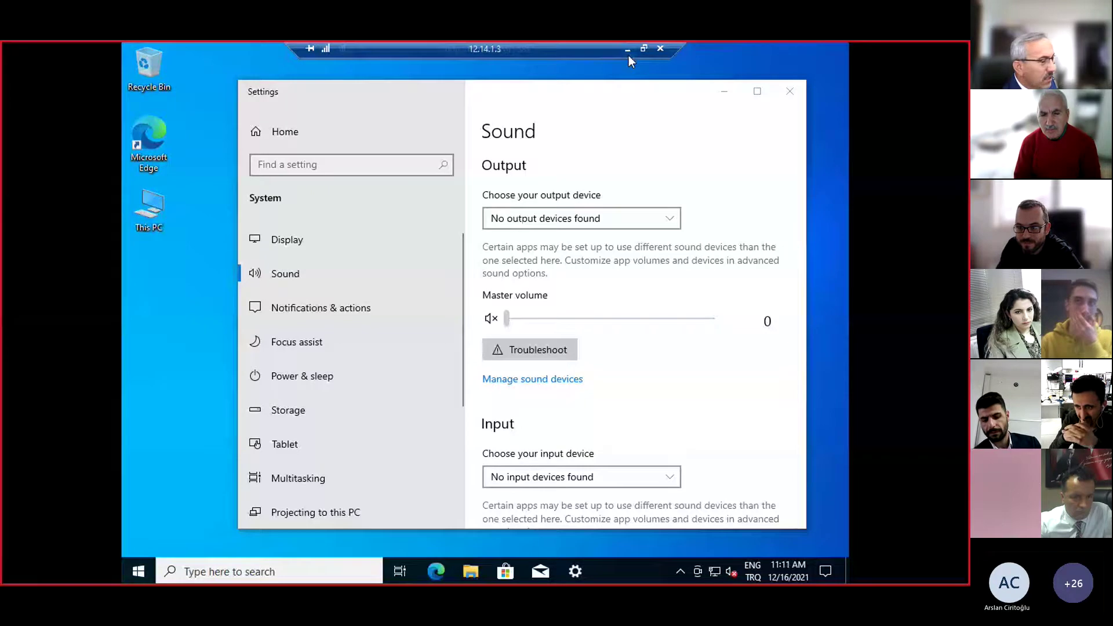
Minimize the remote session and start Sway from the 'Tüm uygulamalar' list in a new tab
click(628, 55)
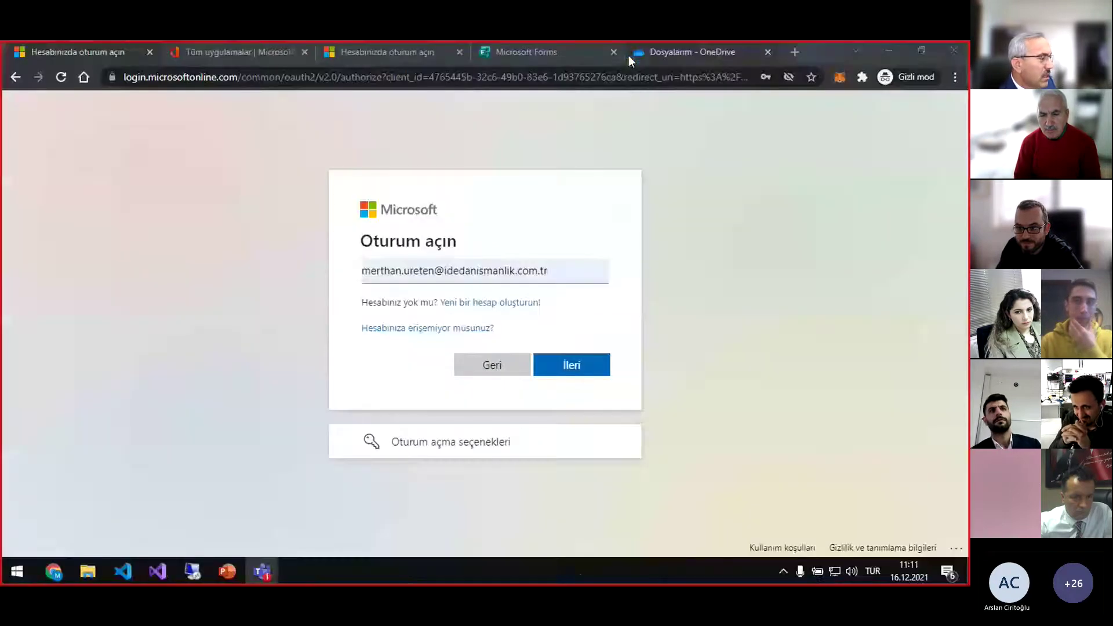
click(239, 55)
scroll(472, 355, up, 3)
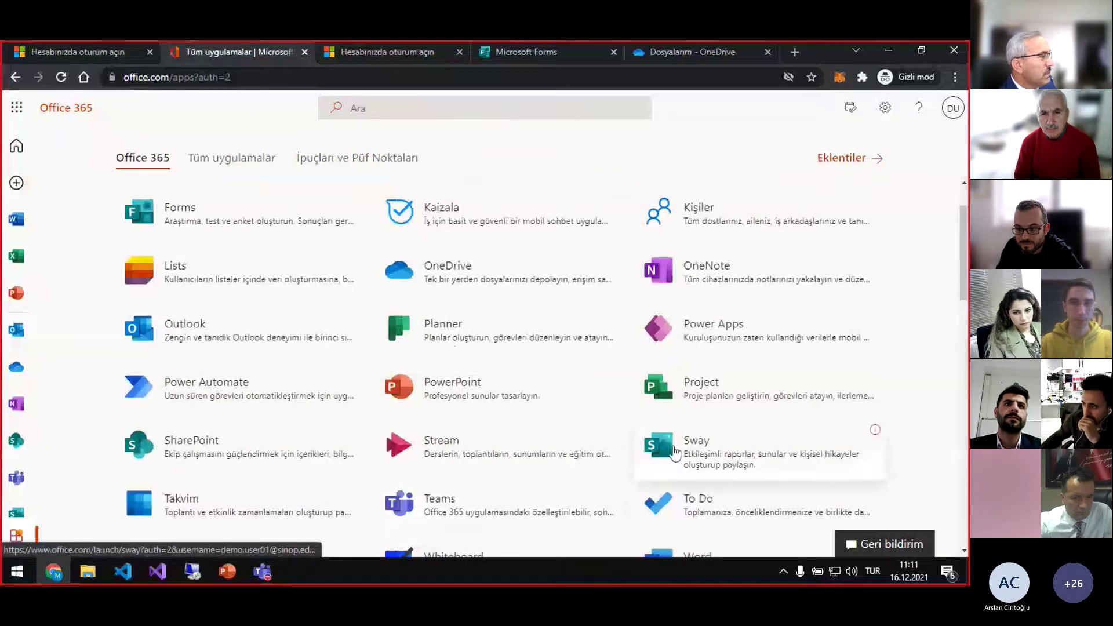
click(673, 450)
click(415, 55)
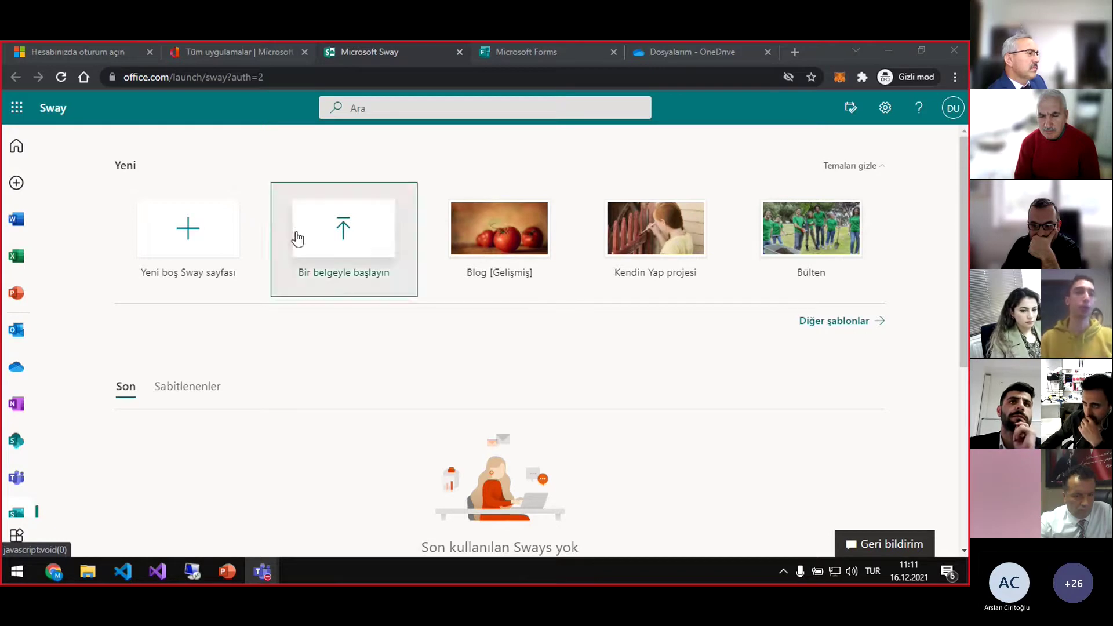
Open the Bülten newsletter template from the Sway start page
click(247, 58)
click(342, 51)
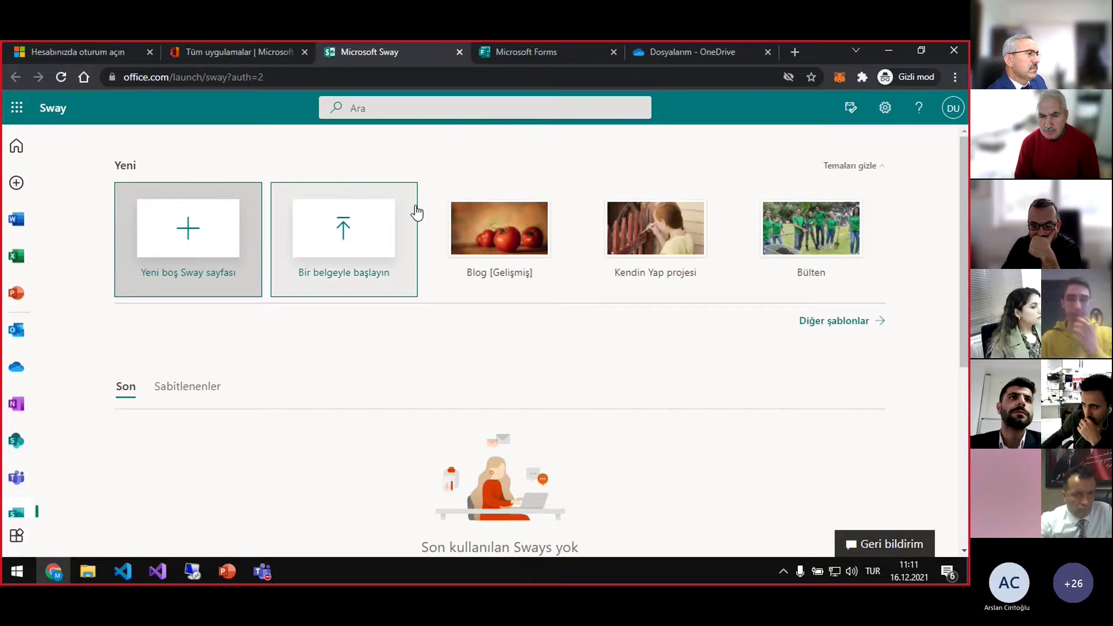
click(415, 211)
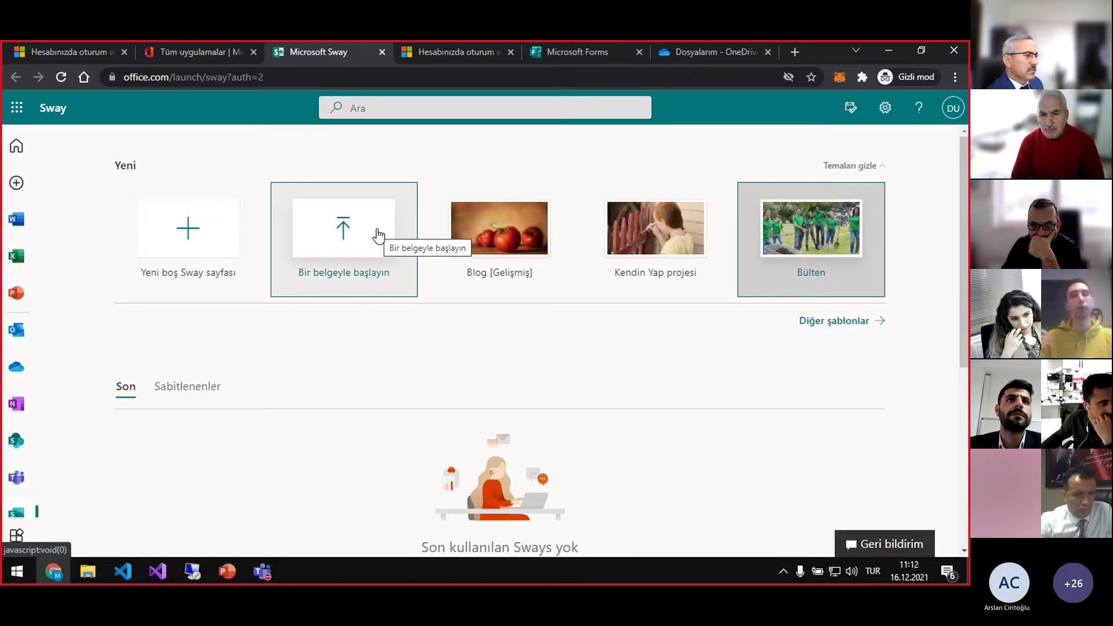
Get past the sign-in and security-info prompts, and close the Forms and OneDrive tabs
click(464, 52)
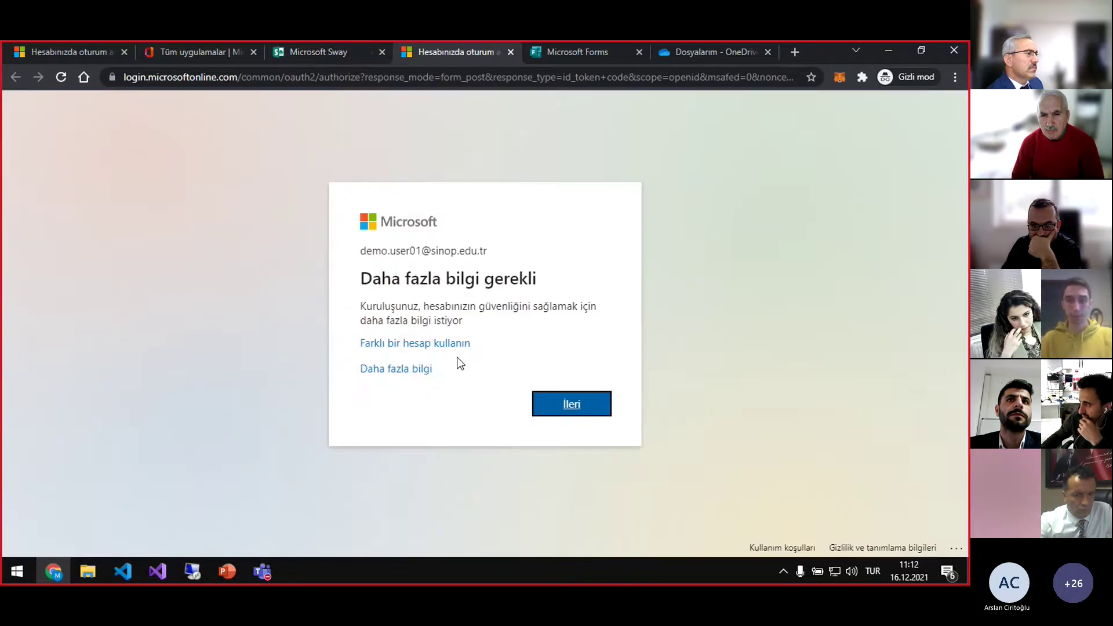
click(586, 400)
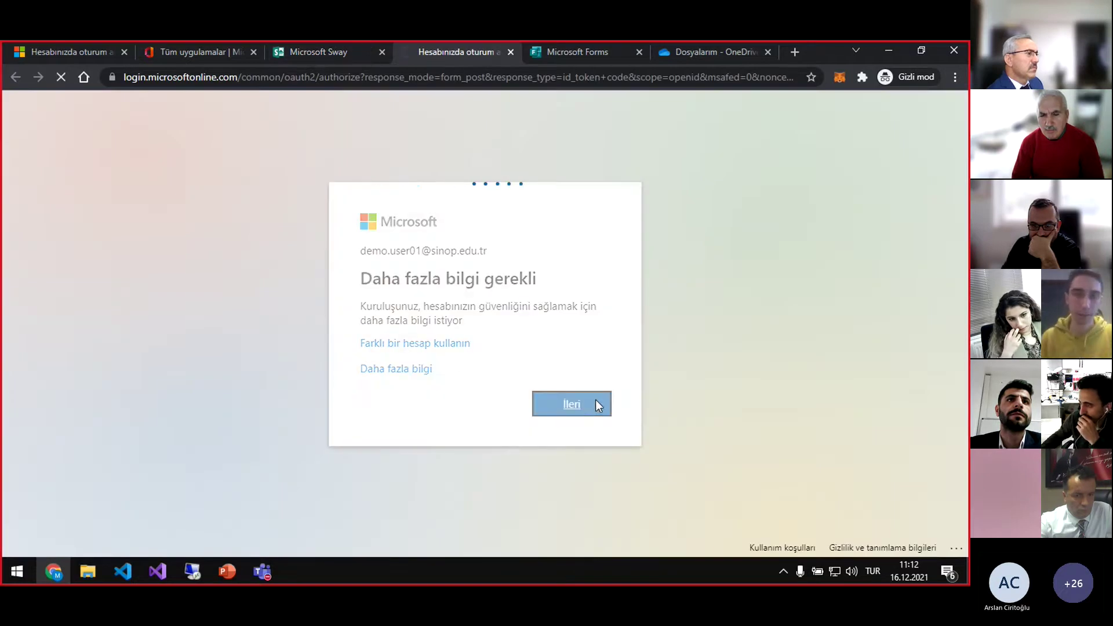
click(639, 52)
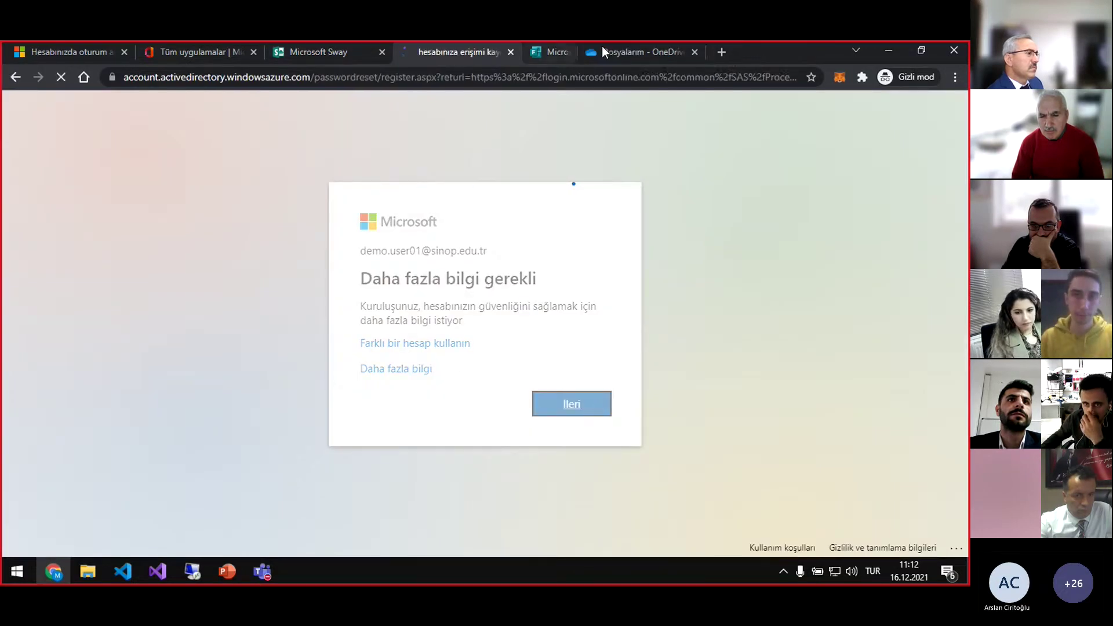
click(639, 51)
click(330, 224)
click(447, 51)
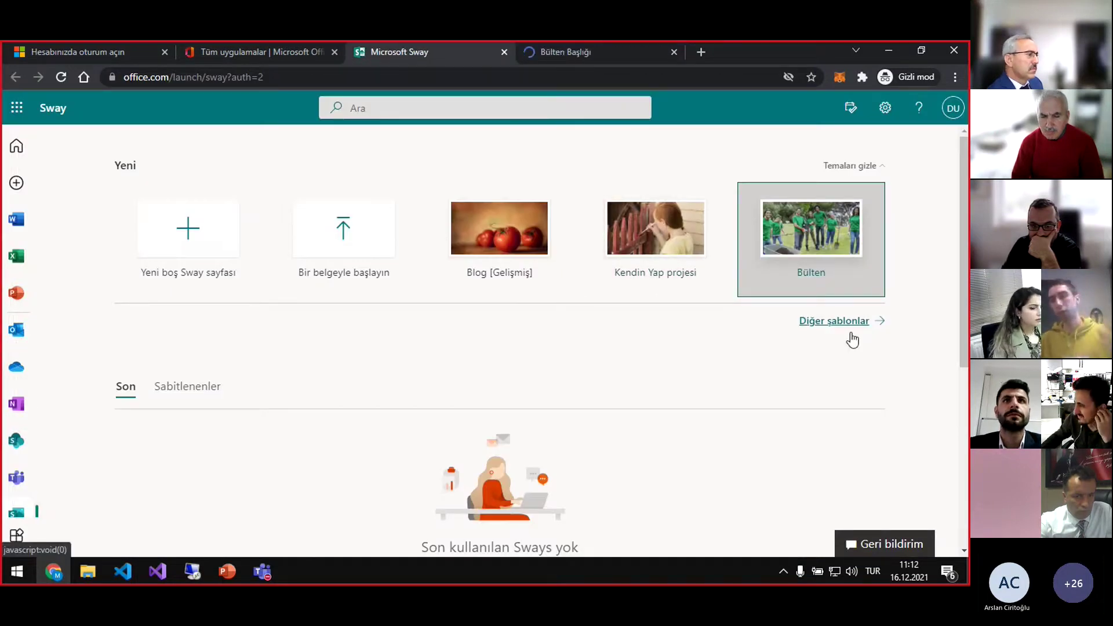
Start editing the Bülten template via 'Bu Sway tuvalini düzenlemeye başlayın', then return to Sway's home page
click(623, 50)
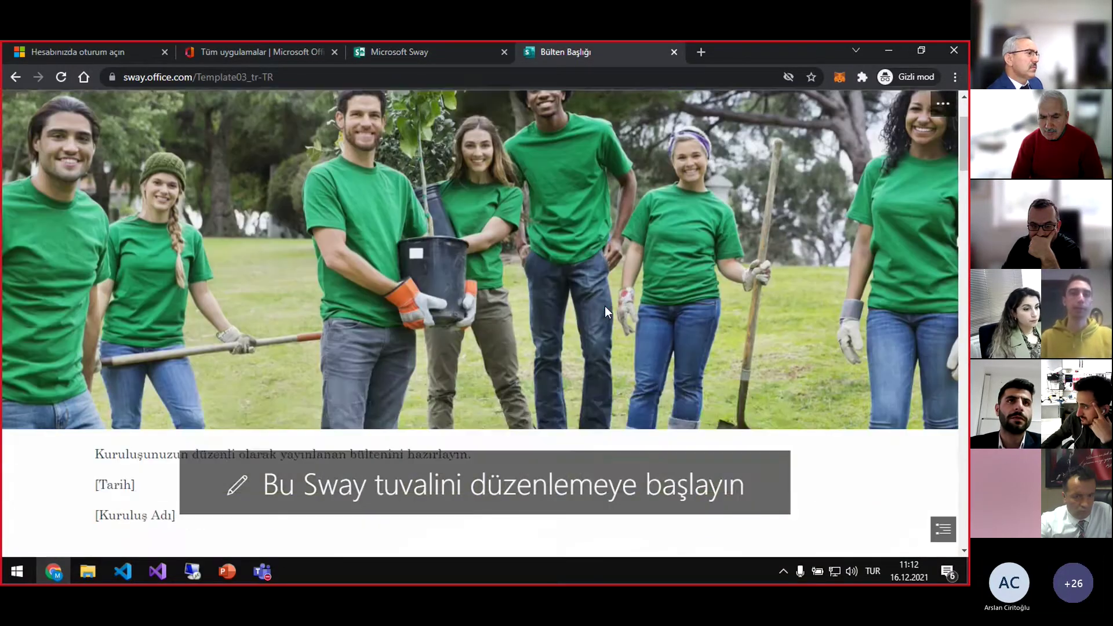
scroll(603, 301, down, 6)
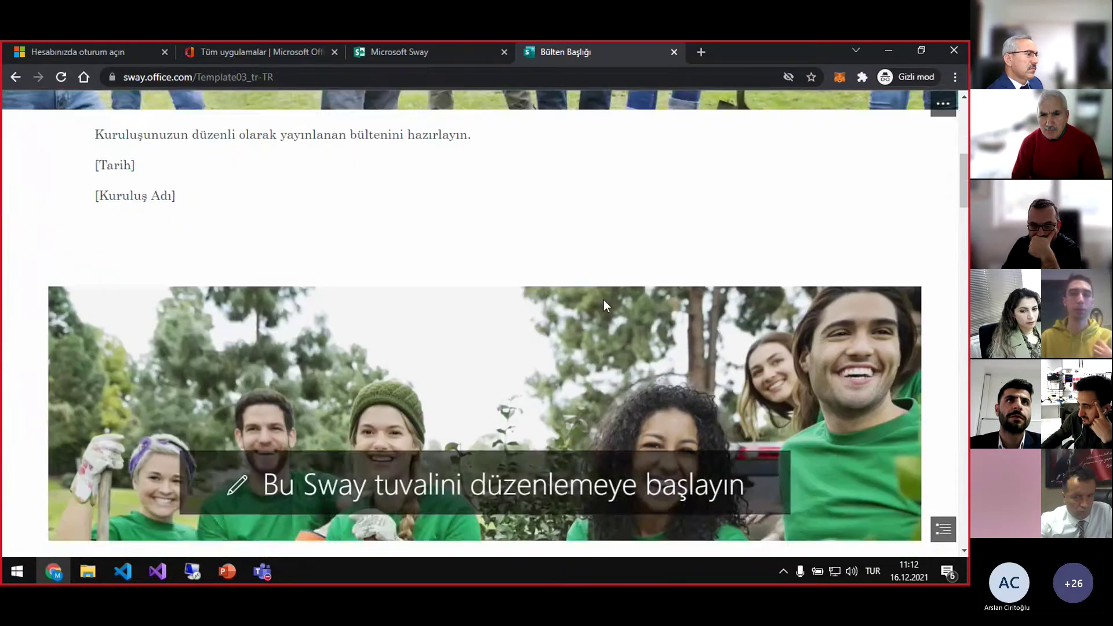
scroll(604, 291, up, 6)
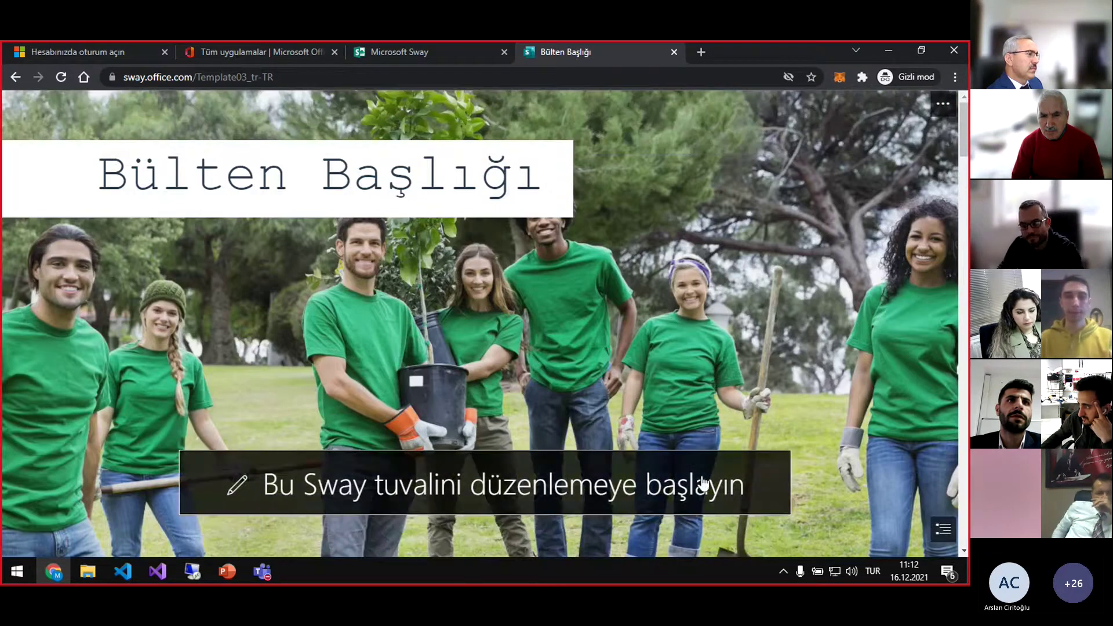
click(635, 487)
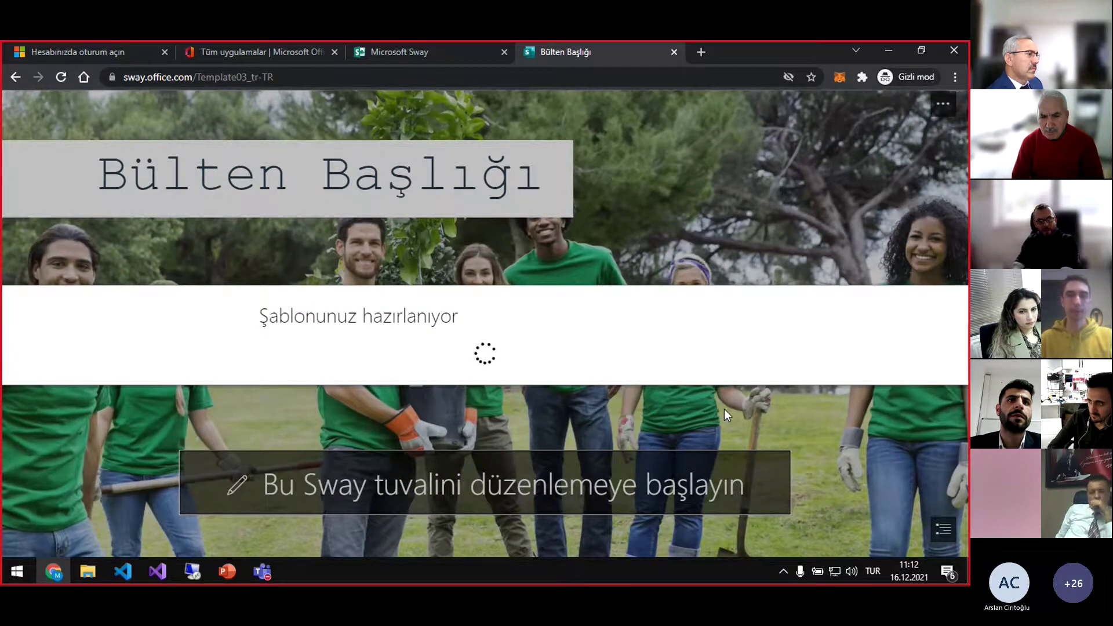
click(475, 53)
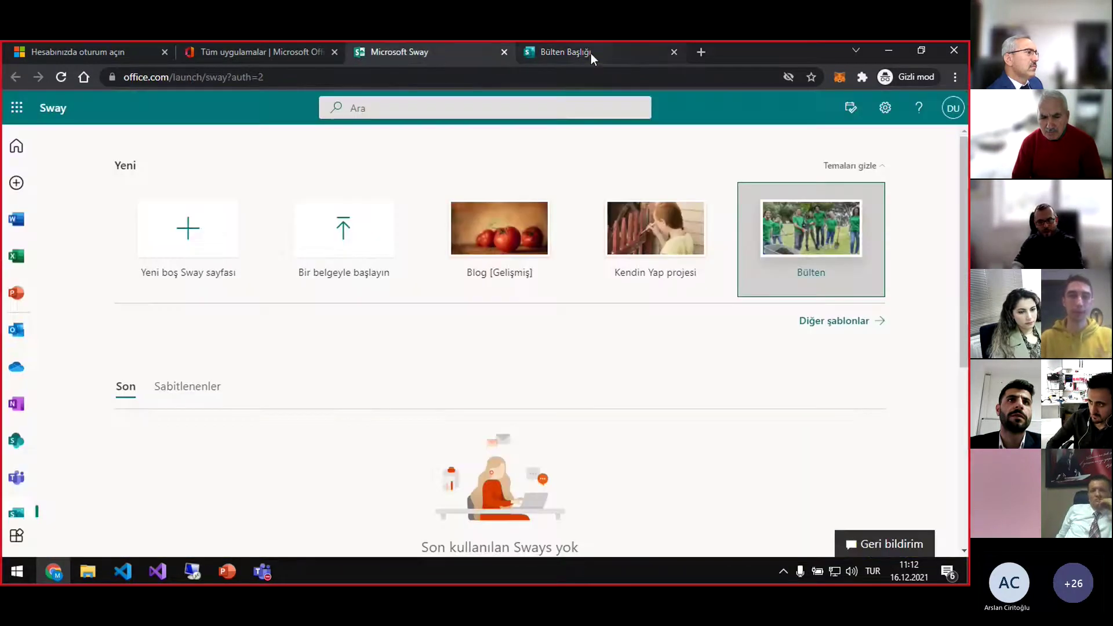
Create a 'Yeni boş Sway sayfası', then scroll the newsletter storyline down to '1 - Bu Sayıda'
click(200, 241)
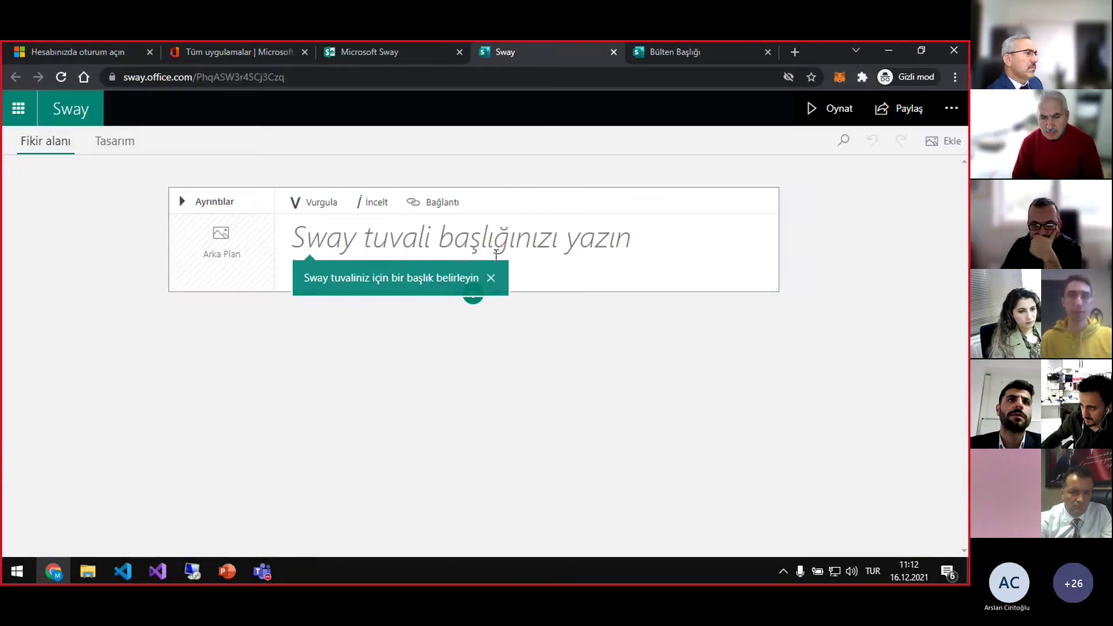
scroll(856, 280, down, 2)
scroll(856, 279, up, 2)
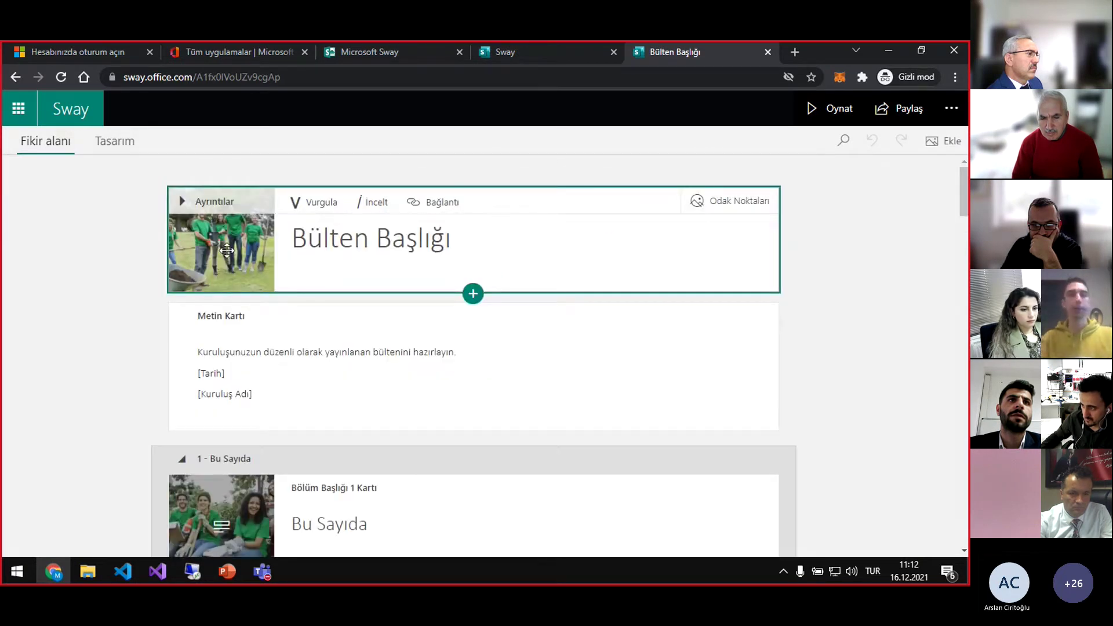
scroll(715, 377, down, 2)
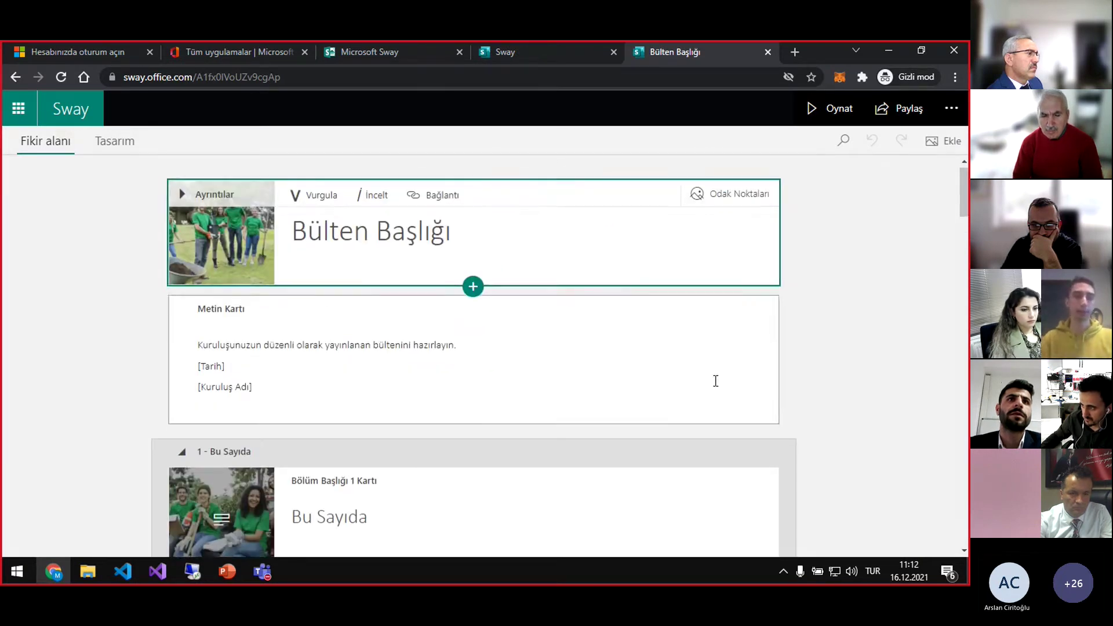
scroll(712, 373, down, 2)
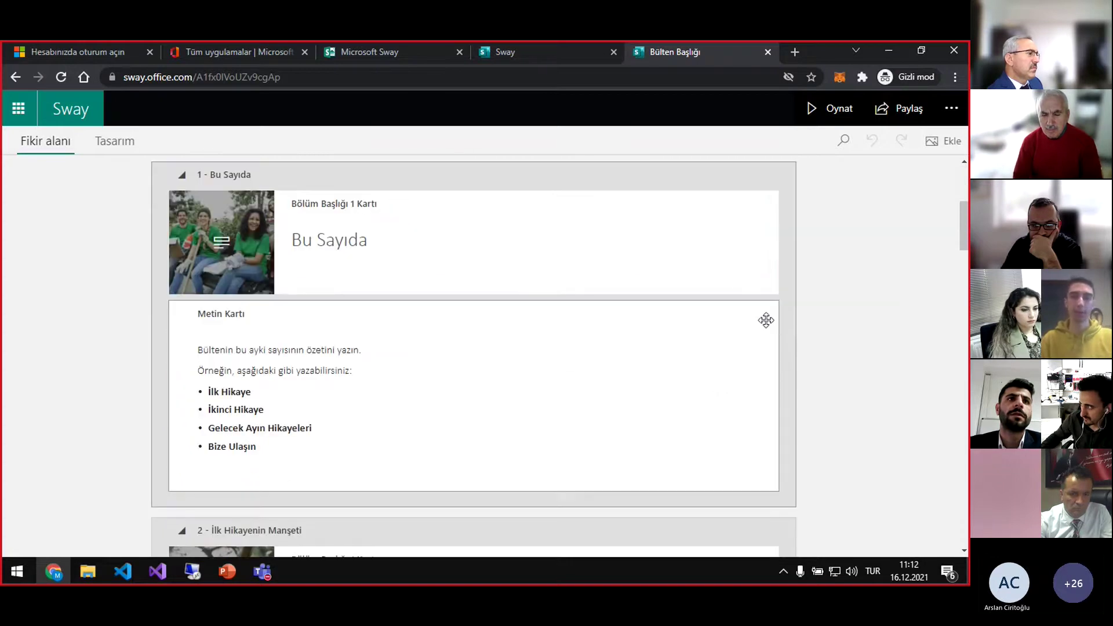
drag(965, 225, 966, 182)
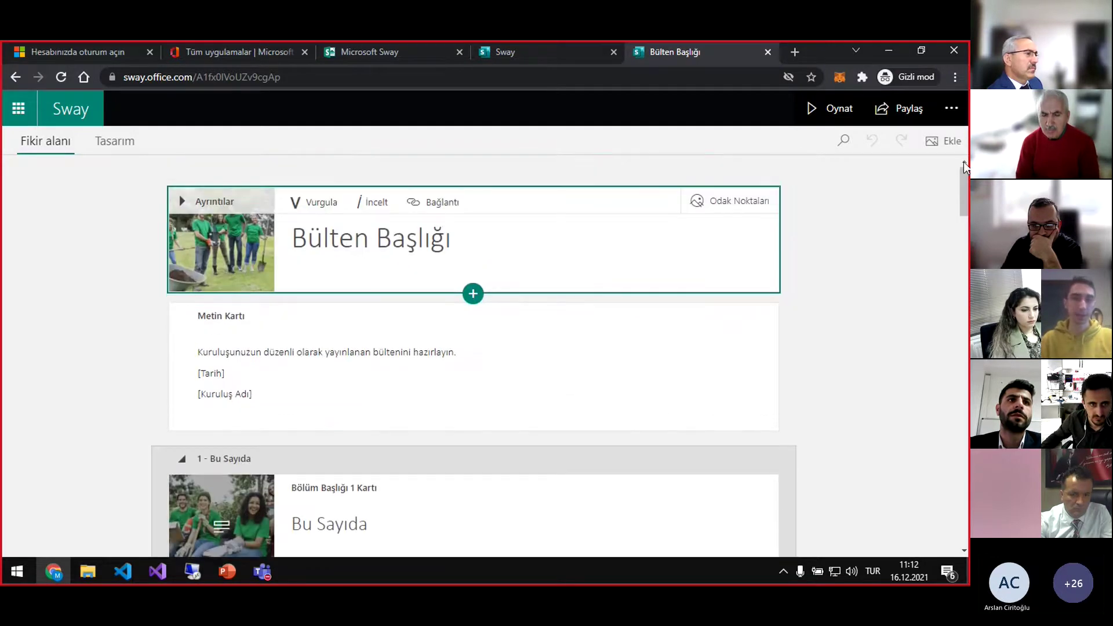
In the Design preview, replace the 'Bülten Başlığı' title with 'Sinop Üniversitesi'
click(108, 148)
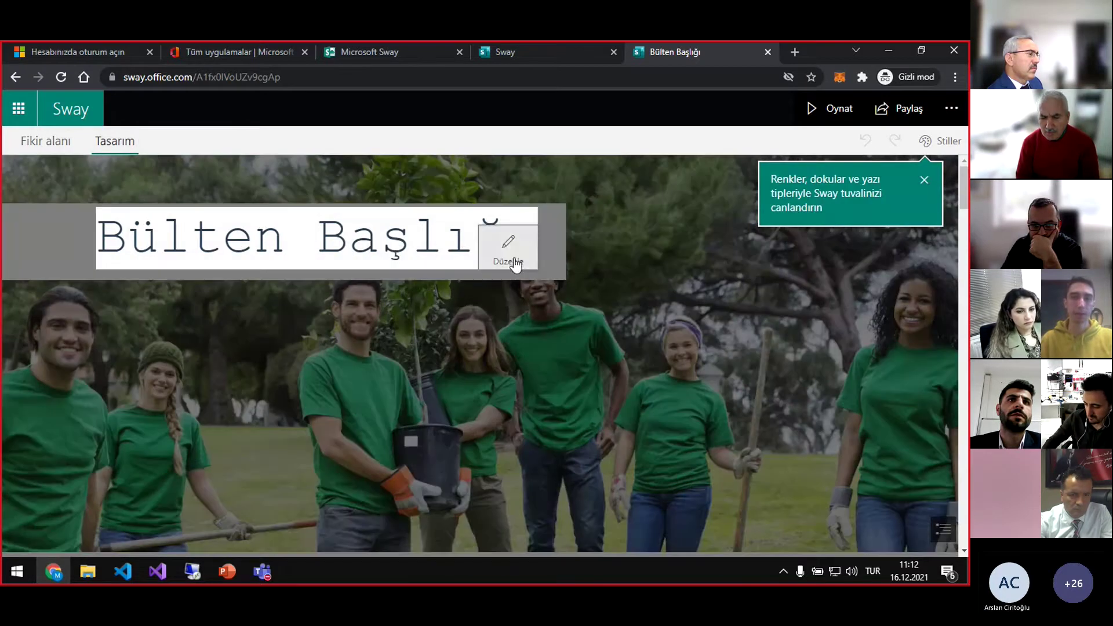
click(510, 249)
drag(440, 286, 240, 274)
text(Sin)
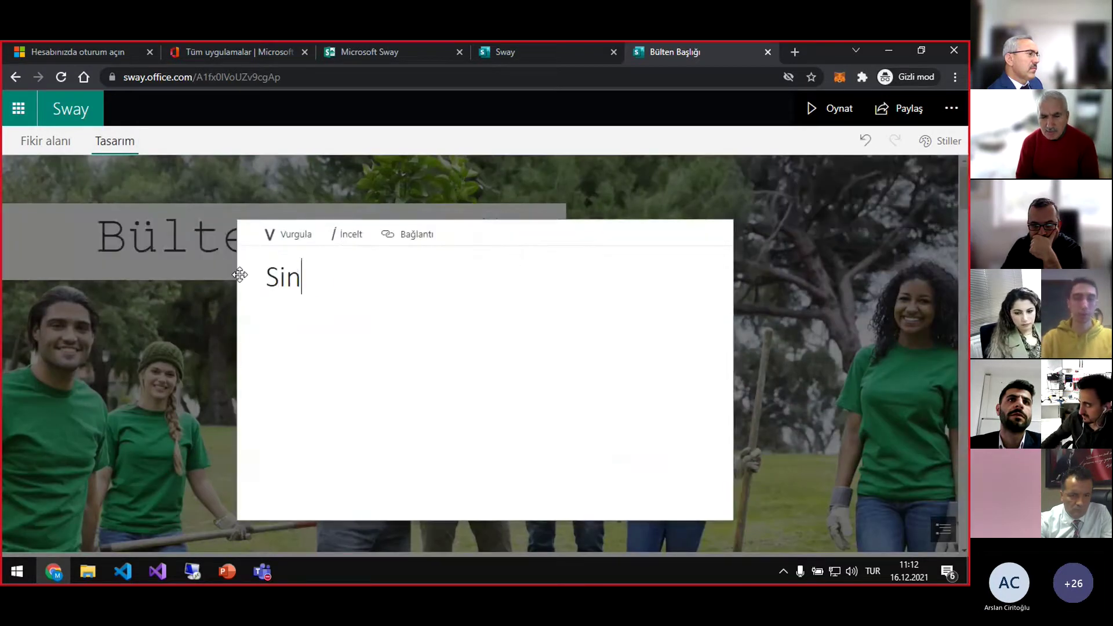
text(op Üniversitesi)
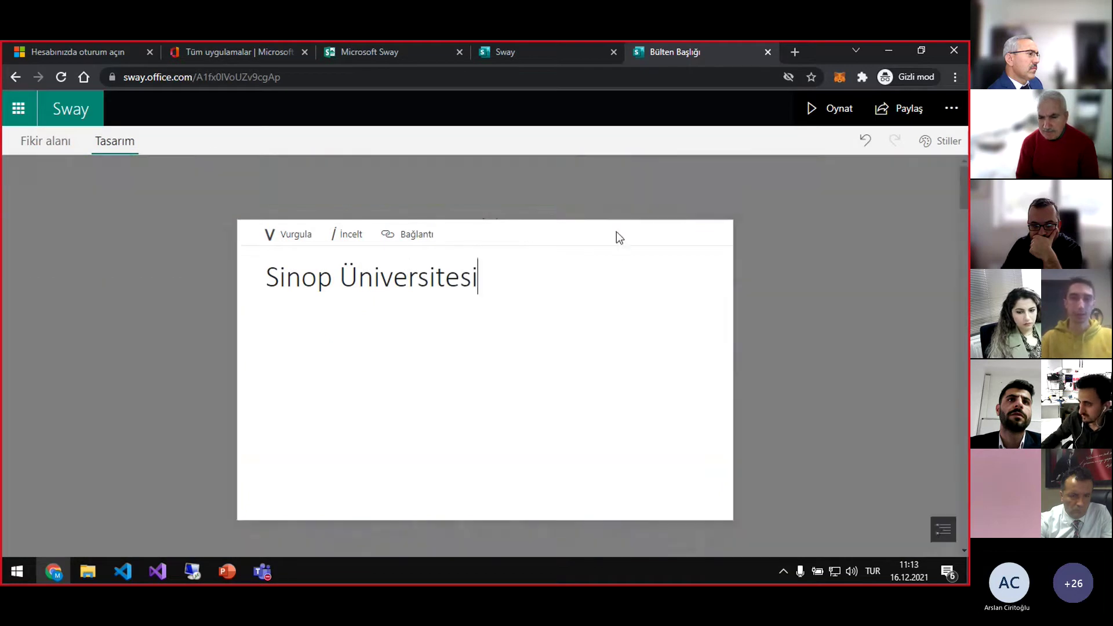
click(833, 202)
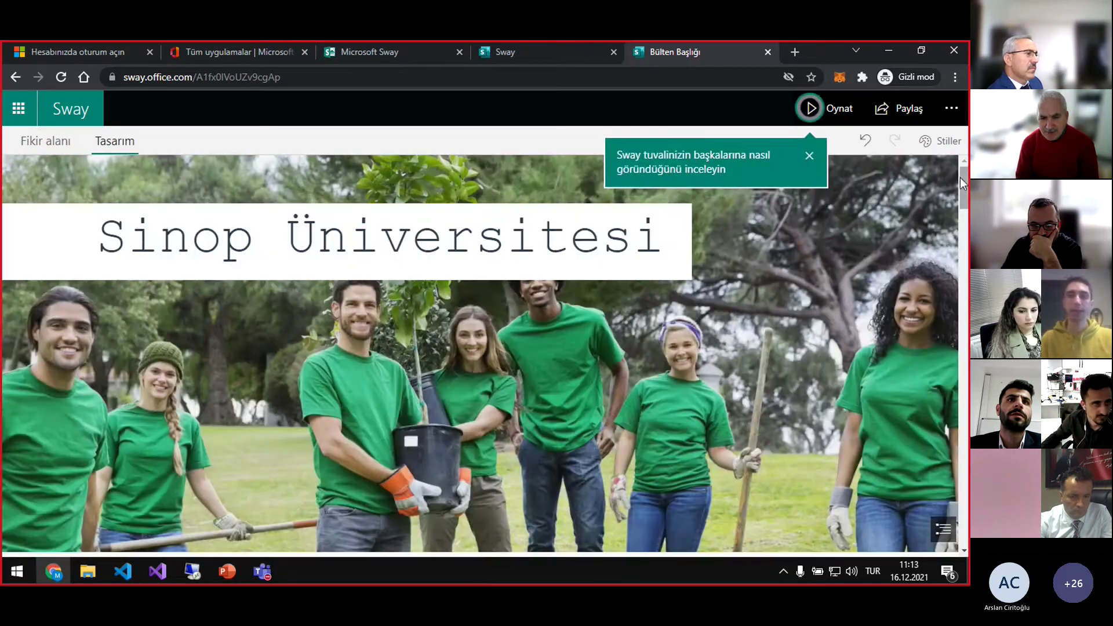
Scroll through the newsletter's sections, then go to the new blank Sway
drag(960, 177, 959, 240)
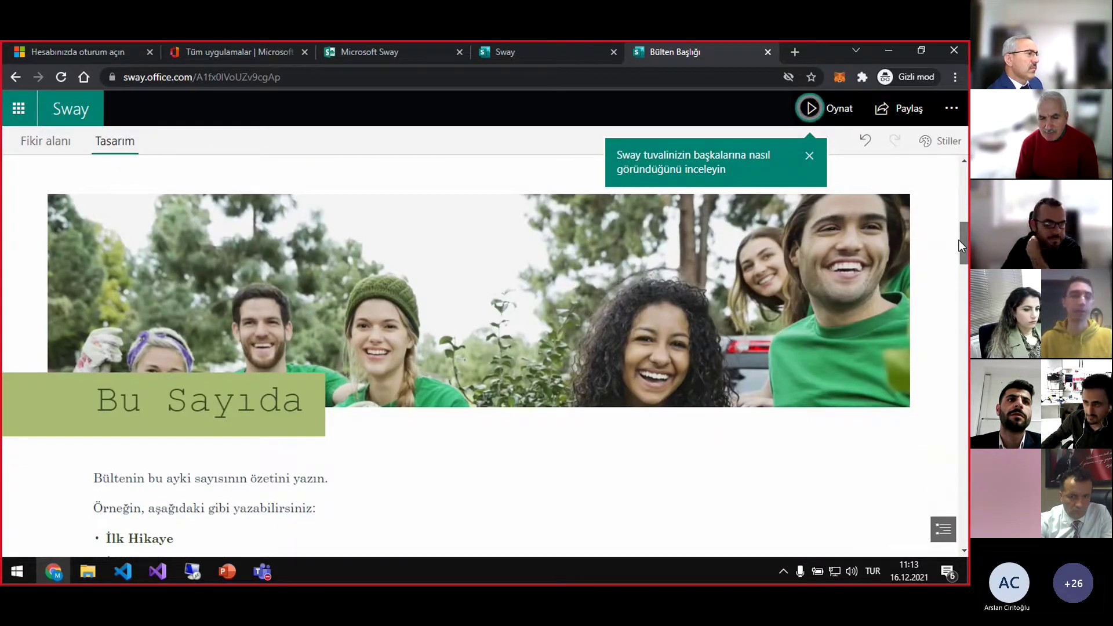
drag(959, 240, 955, 244)
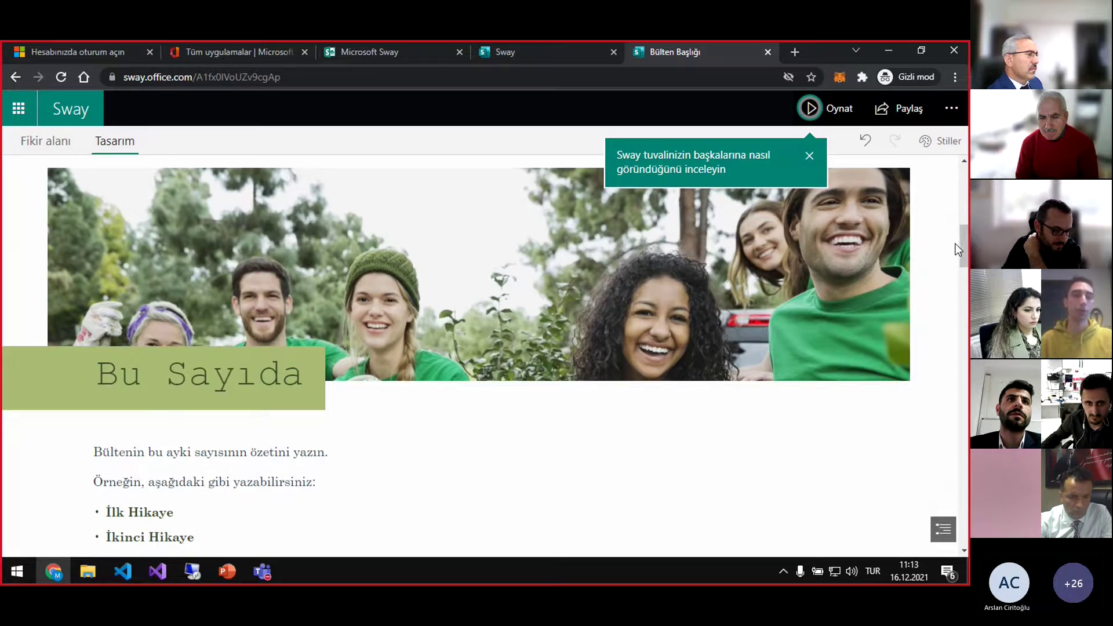
scroll(722, 297, down, 1)
scroll(634, 318, down, 1)
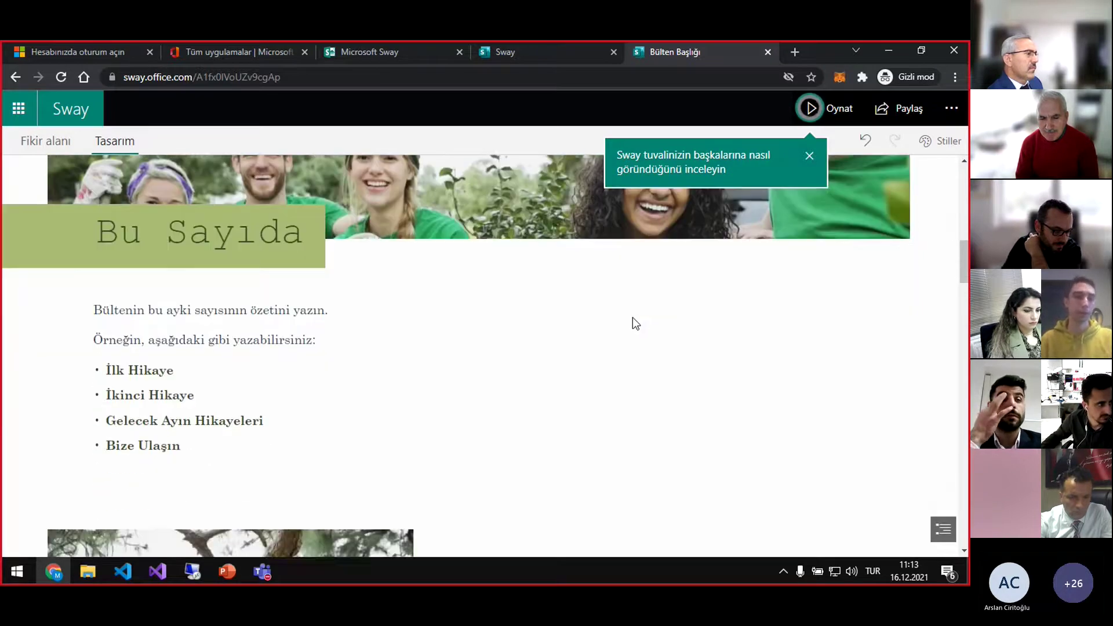
scroll(634, 324, down, 1)
scroll(634, 324, up, 3)
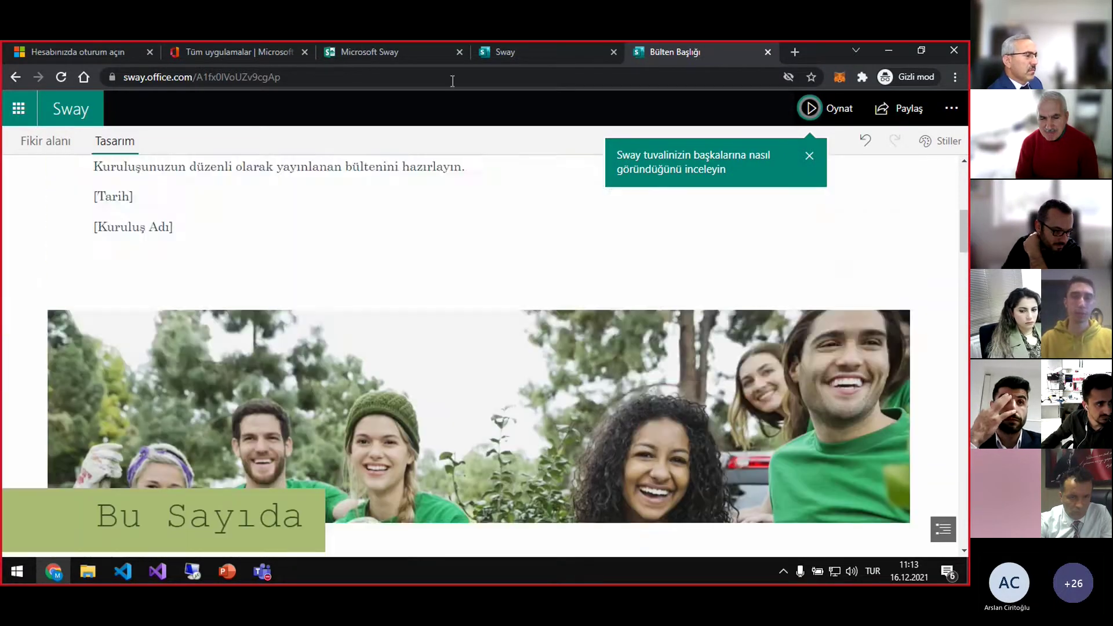
click(504, 52)
Add a circuit-board image from the Teknoloji backgrounds to the title card
click(231, 257)
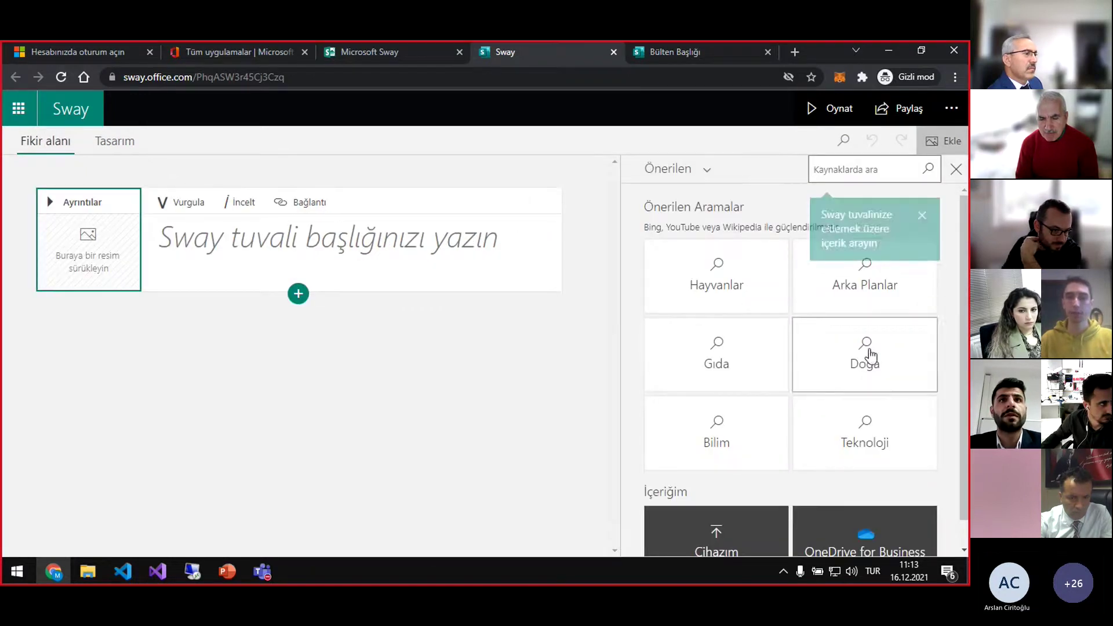
click(875, 423)
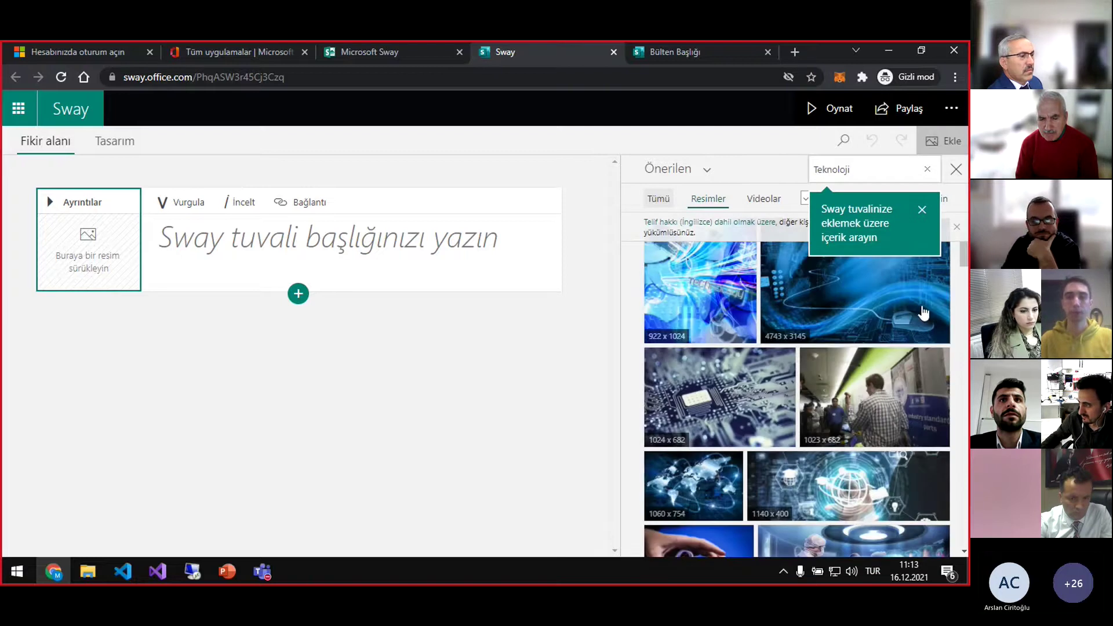
click(749, 397)
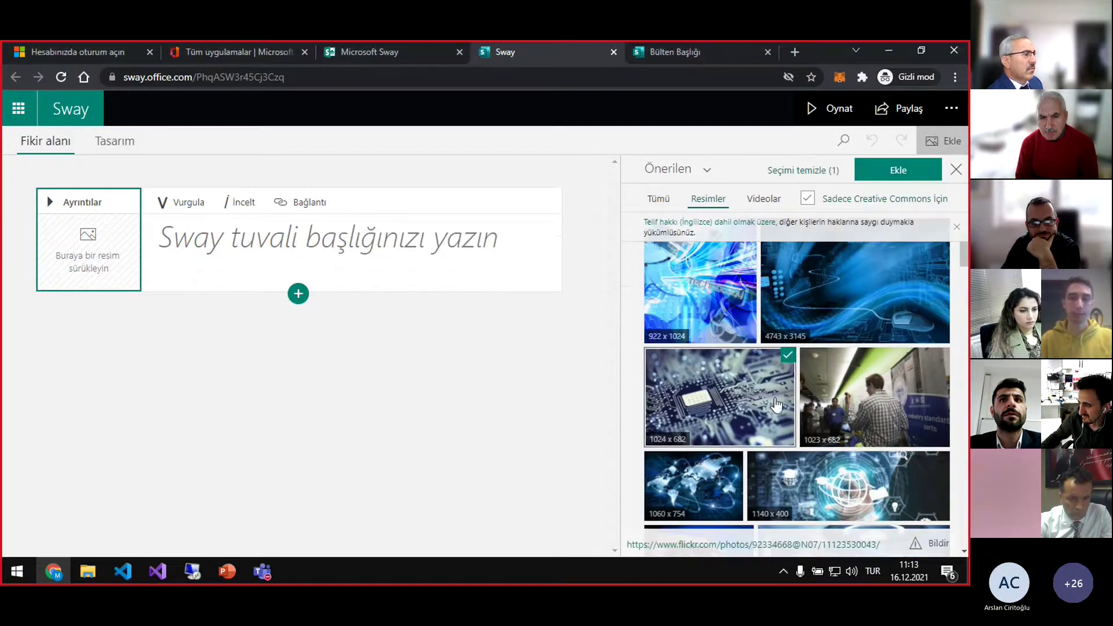
click(895, 170)
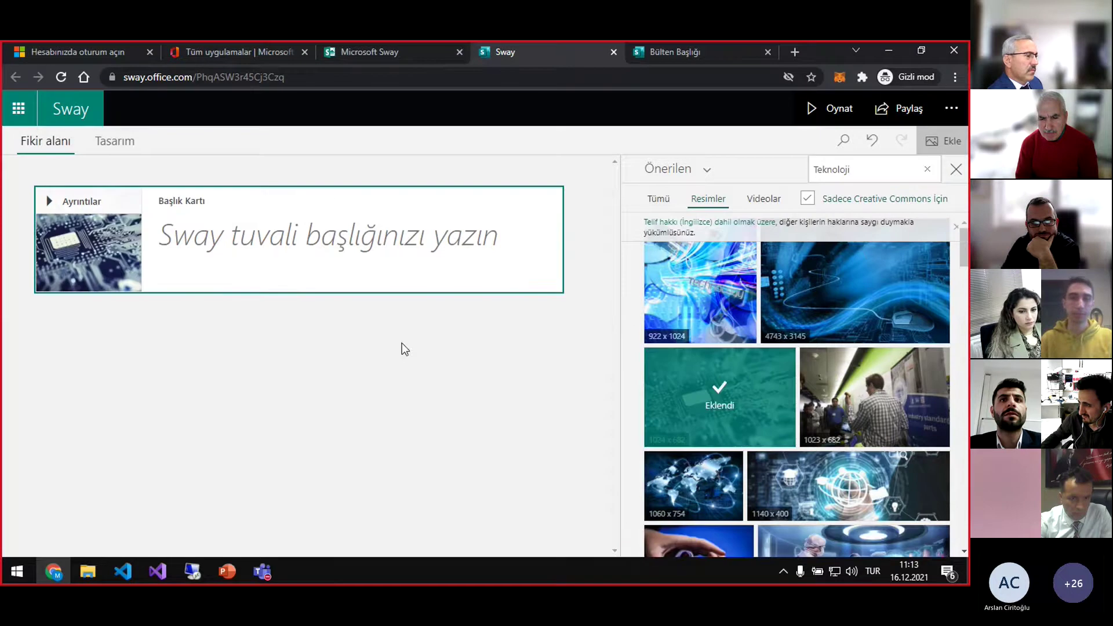
Title the Sway 'İşlemcinin tarihçesi' and preview it in Tasarım, dismissing the styles tip
click(287, 228)
click(330, 242)
text(İŞlem)
key(BackSpace)
key(BackSpace)
key(BackSpace)
key(BackSpace)
text(şl)
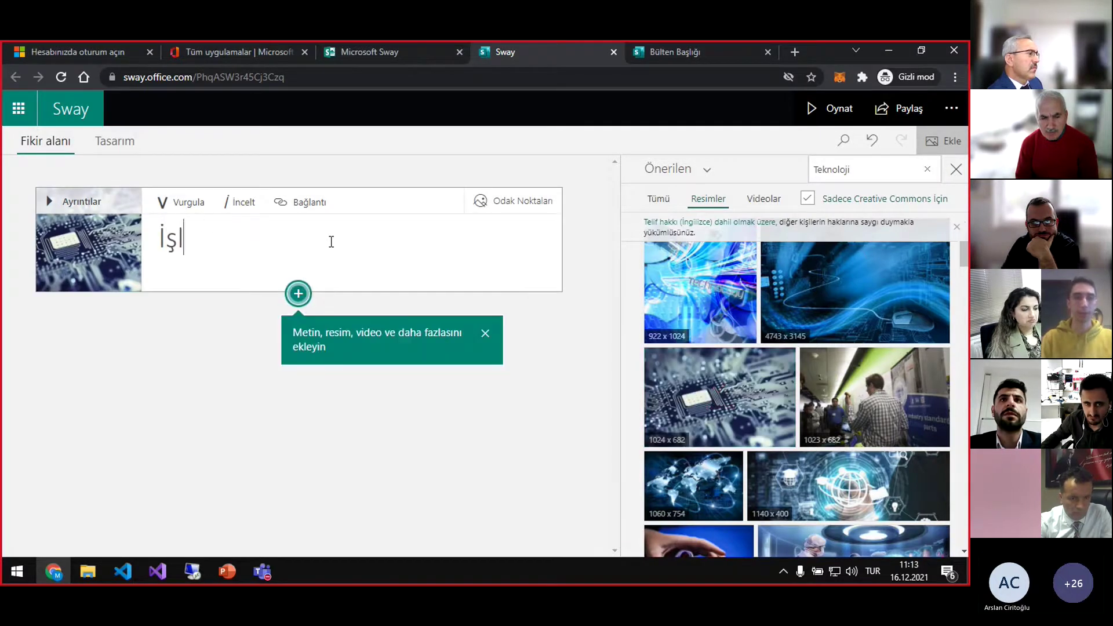
text(emcinin tarihçesi)
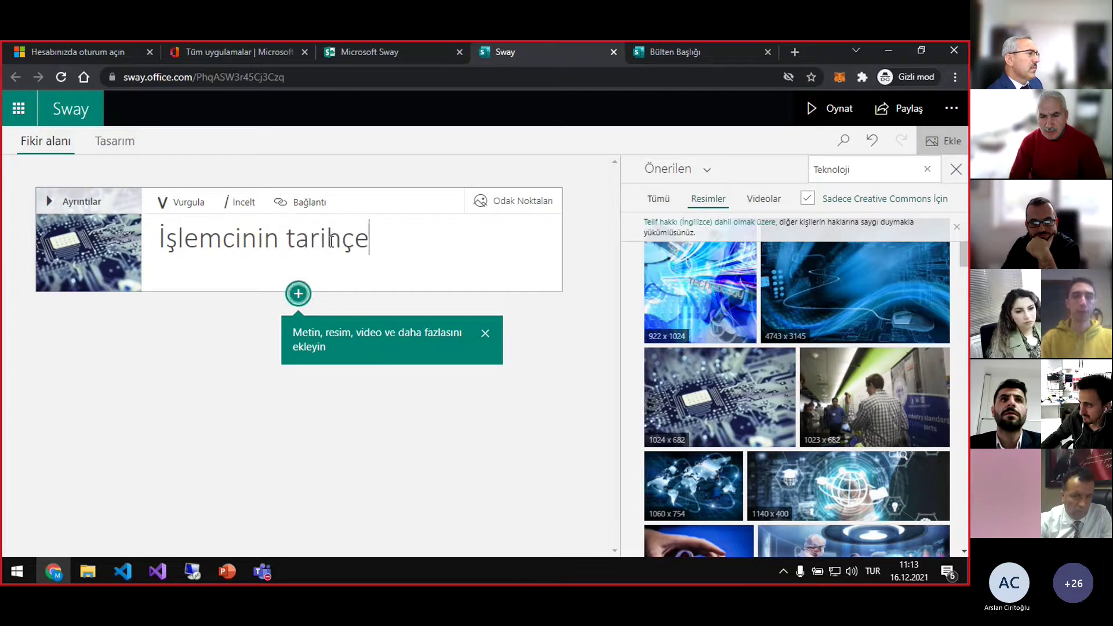
key(Return)
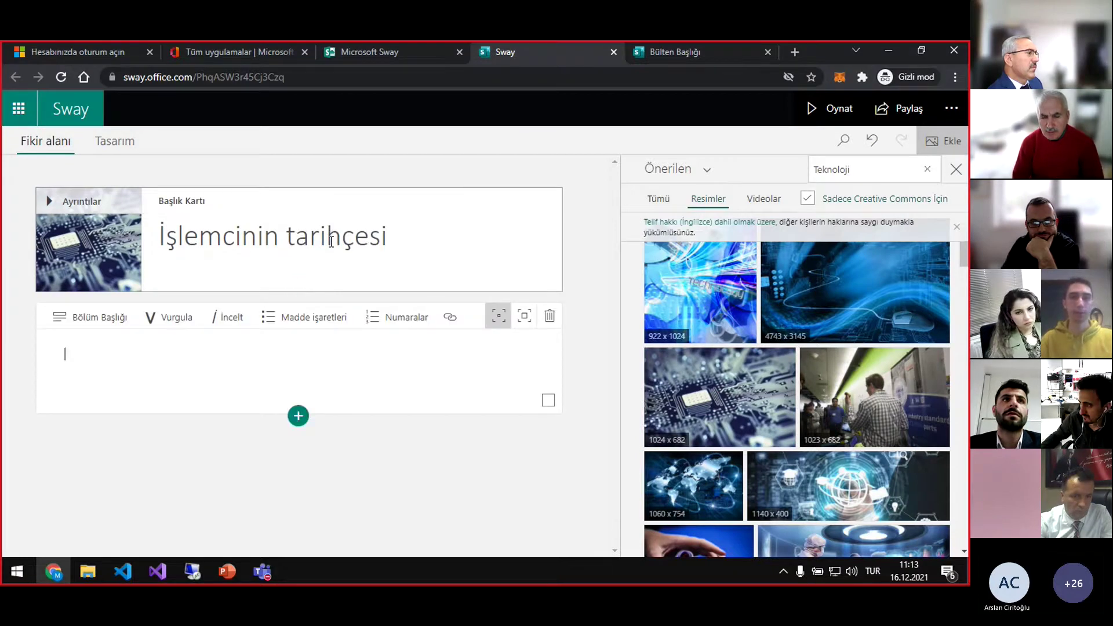
click(118, 142)
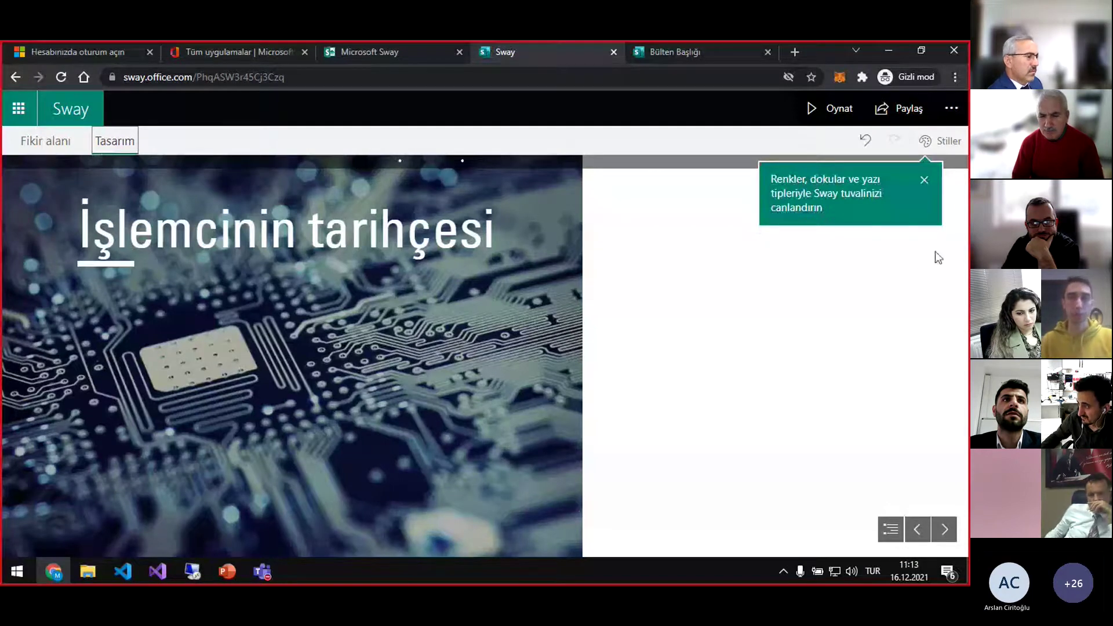
click(924, 180)
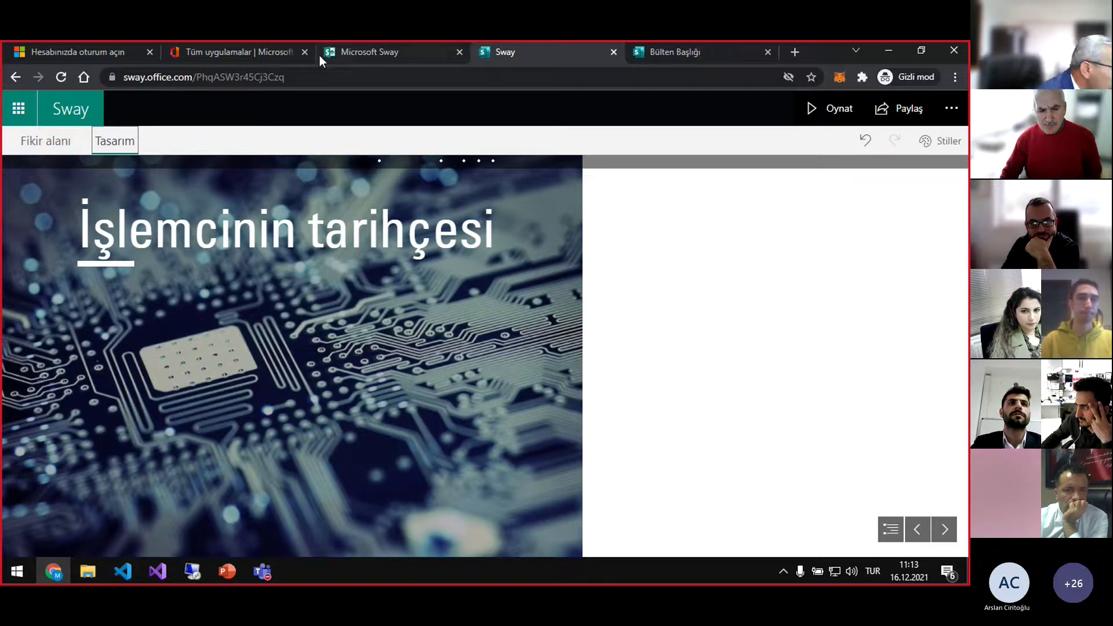
From the Office 365 'Tüm uygulamalar' list, open Kaizala in a background tab
click(246, 49)
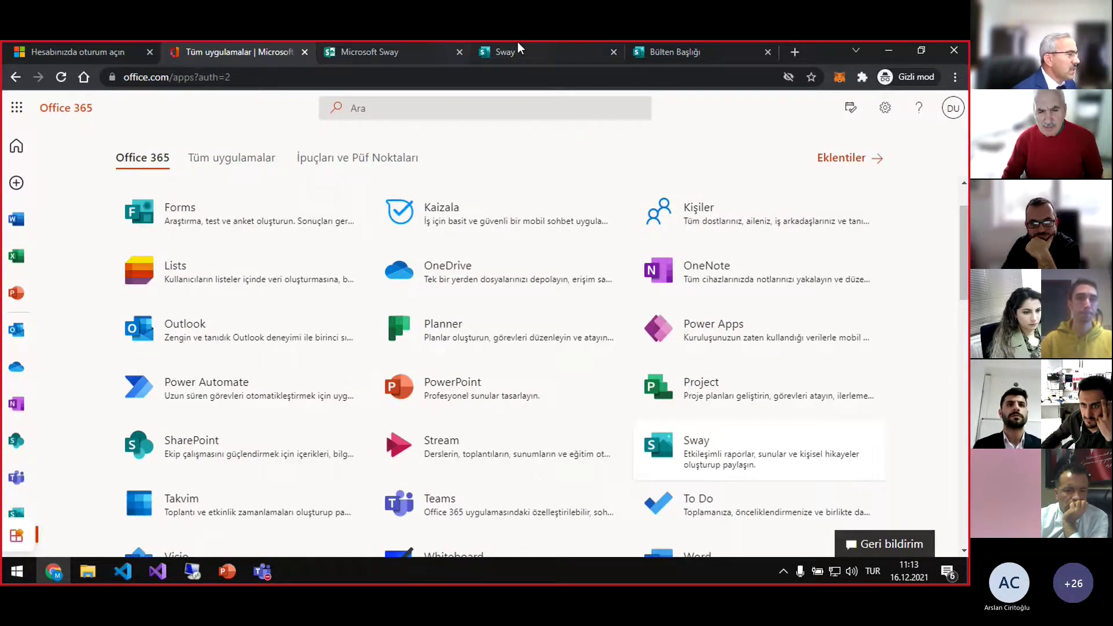
click(510, 49)
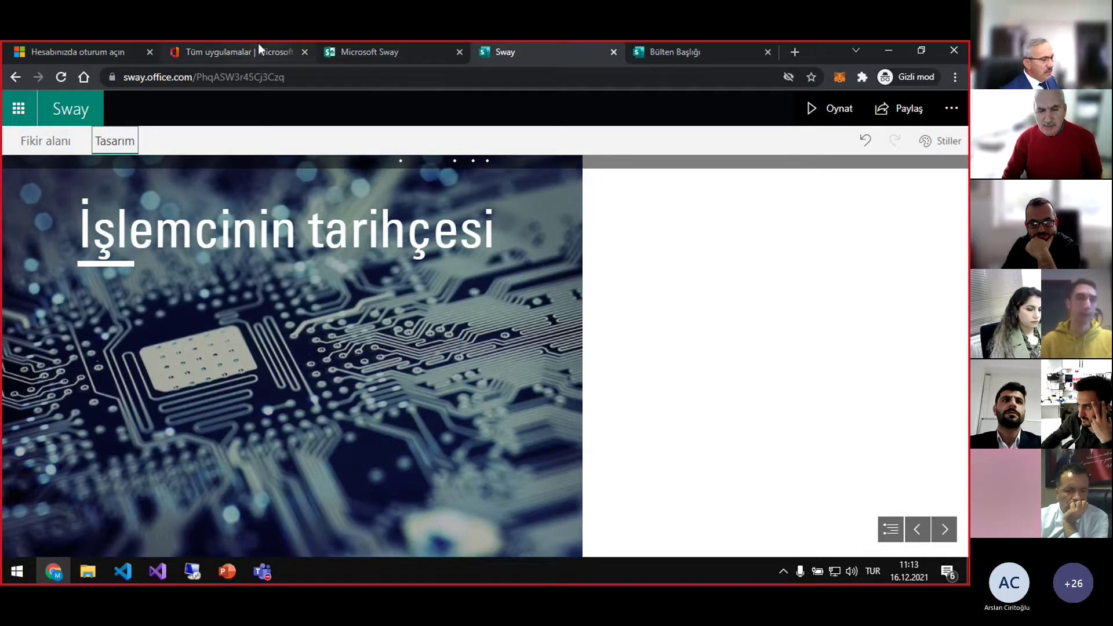
click(258, 50)
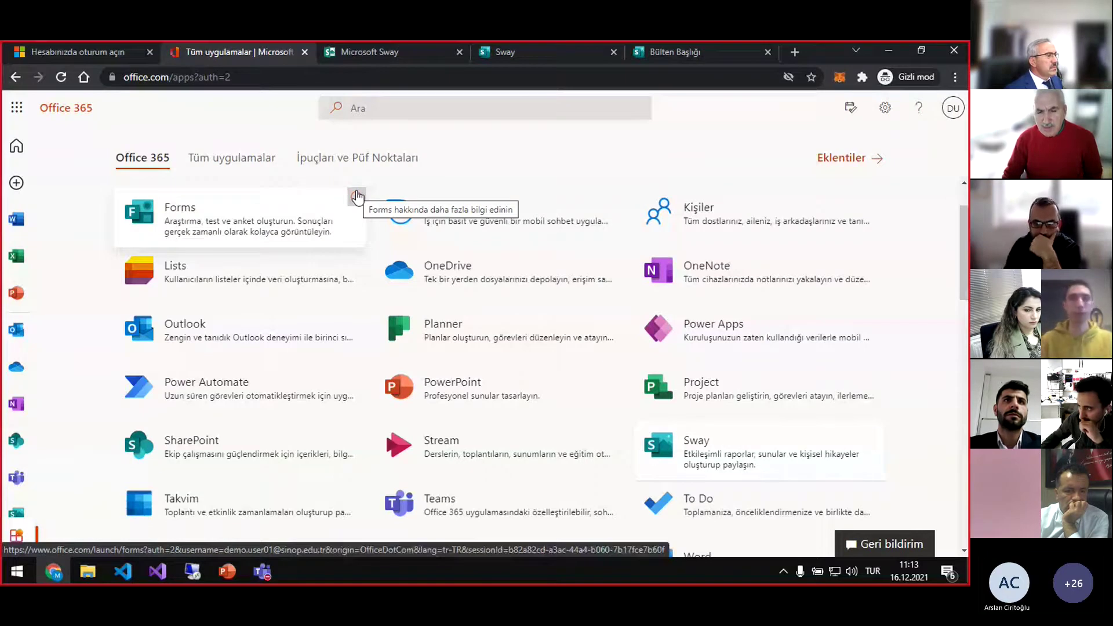
scroll(476, 293, down, 2)
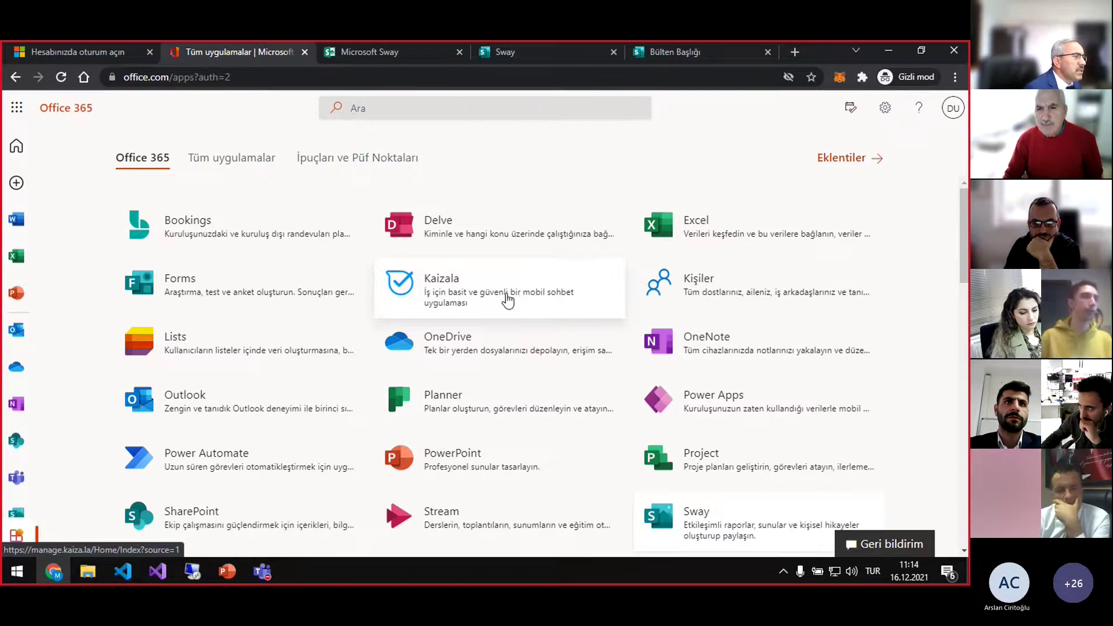
middle_click(490, 291)
In the Kaizala tab, continue past 'more information required' and cancel the password confirmation
click(301, 57)
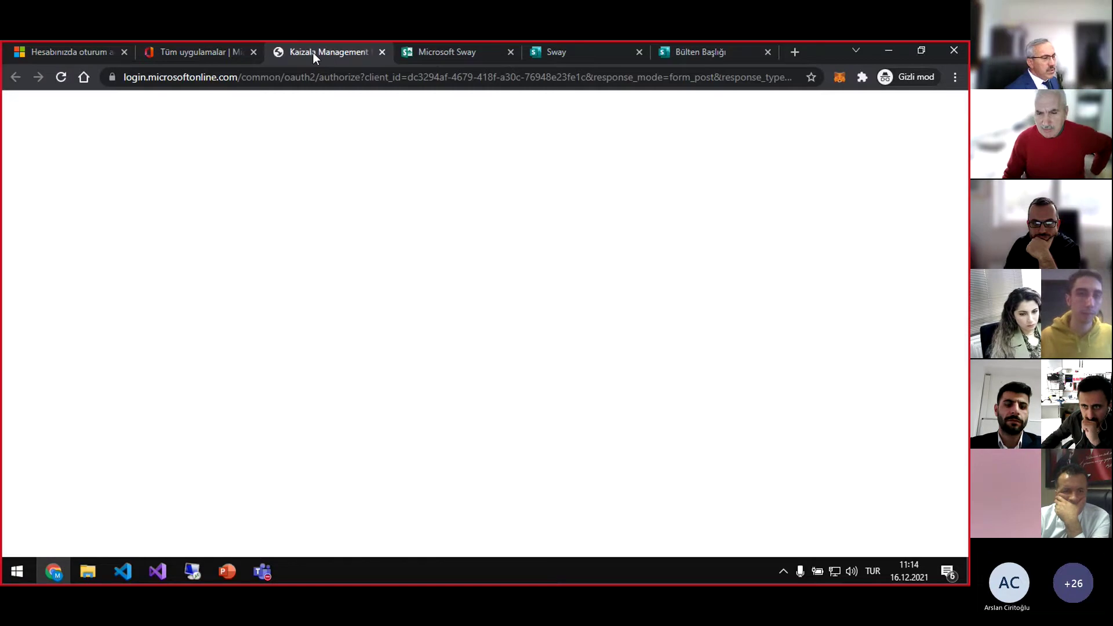
click(576, 428)
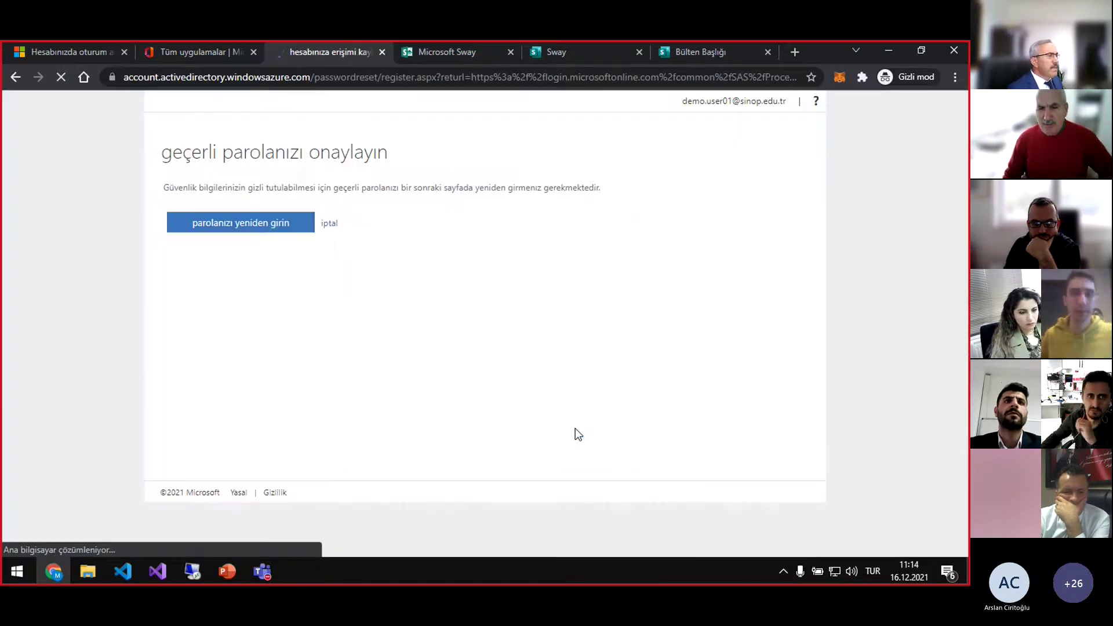
click(332, 227)
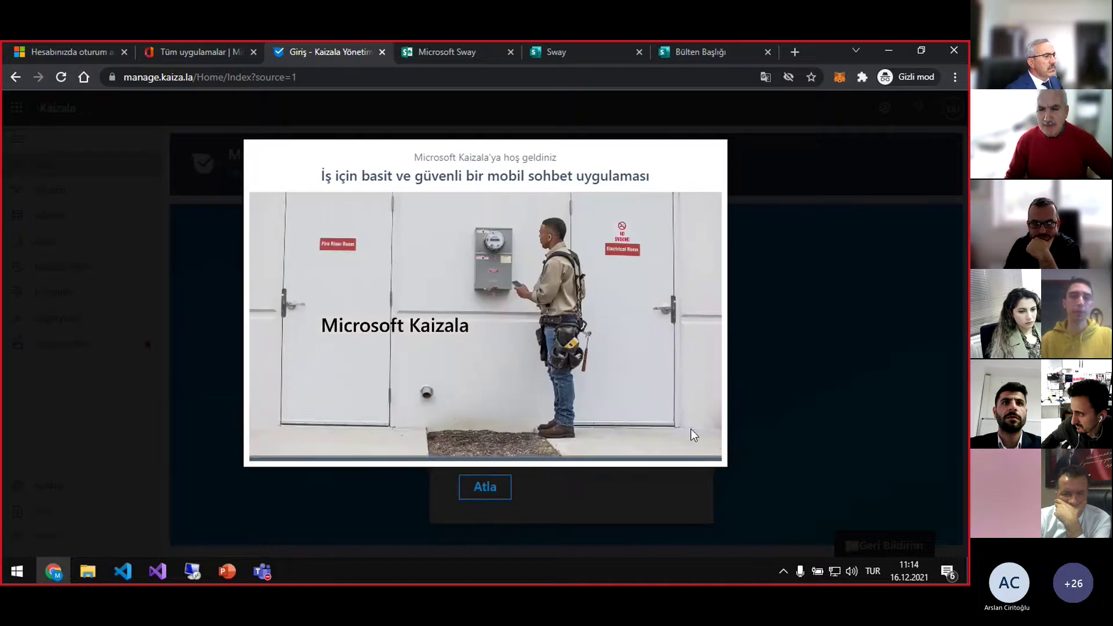
Play the Kaizala welcome video full screen, jumping ahead to the Quick Poll part
click(708, 449)
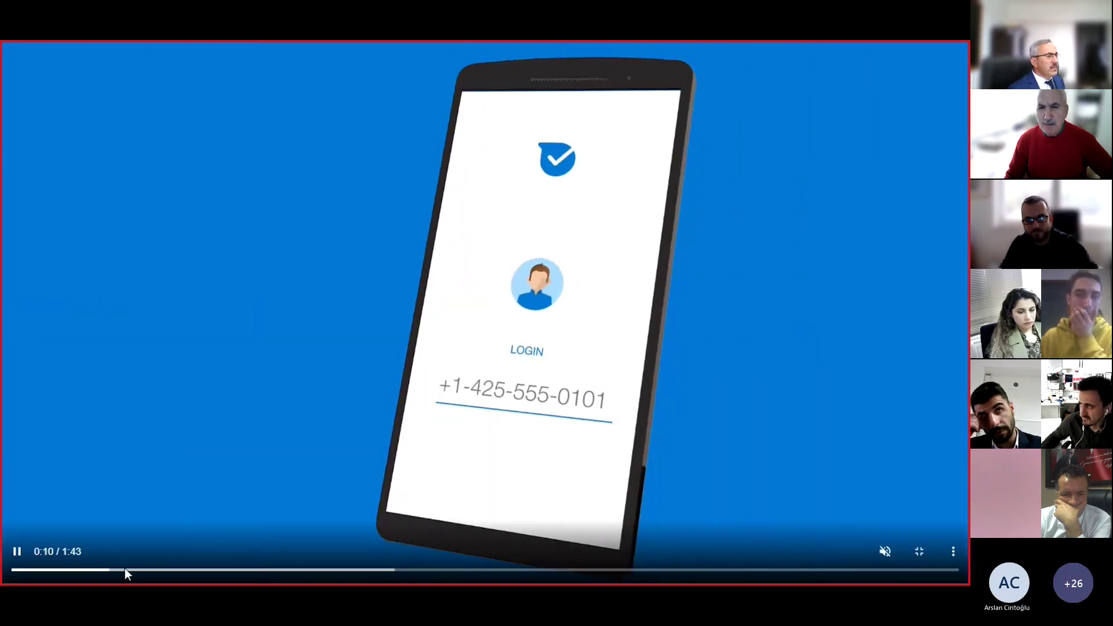
click(124, 571)
click(169, 571)
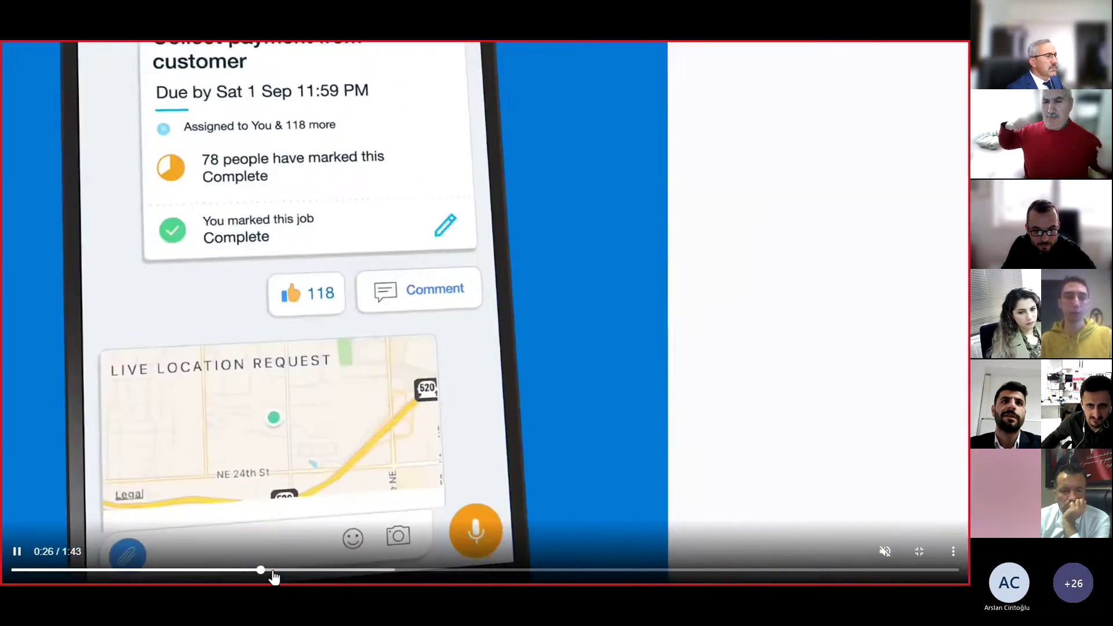
click(344, 571)
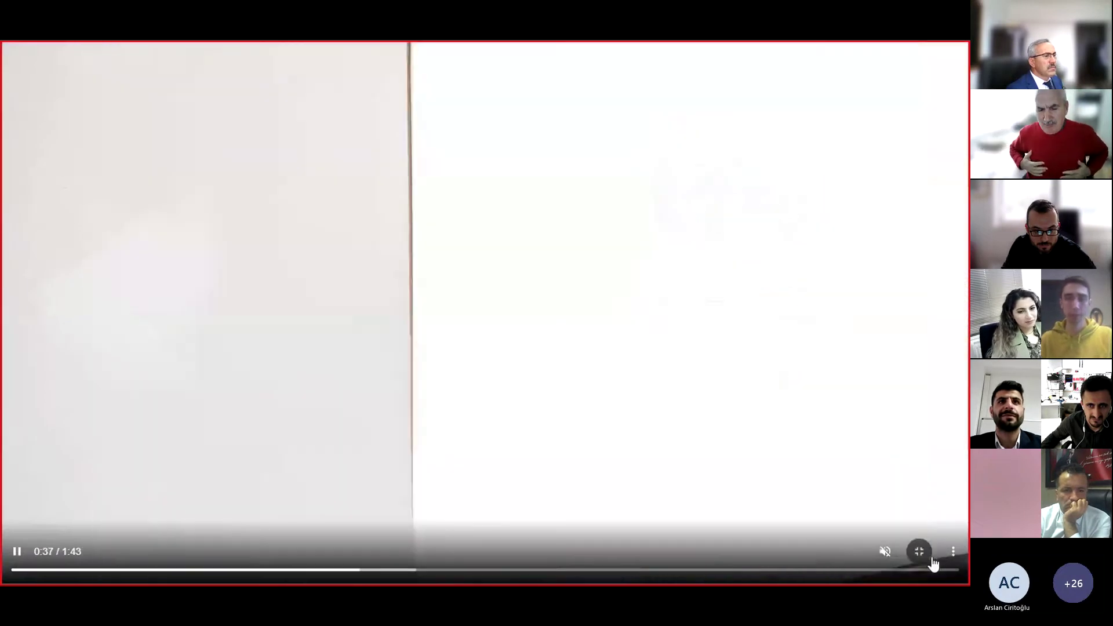
click(919, 552)
Skip the video and start on the phone-number form's country and number fields
mouse_move(436, 451)
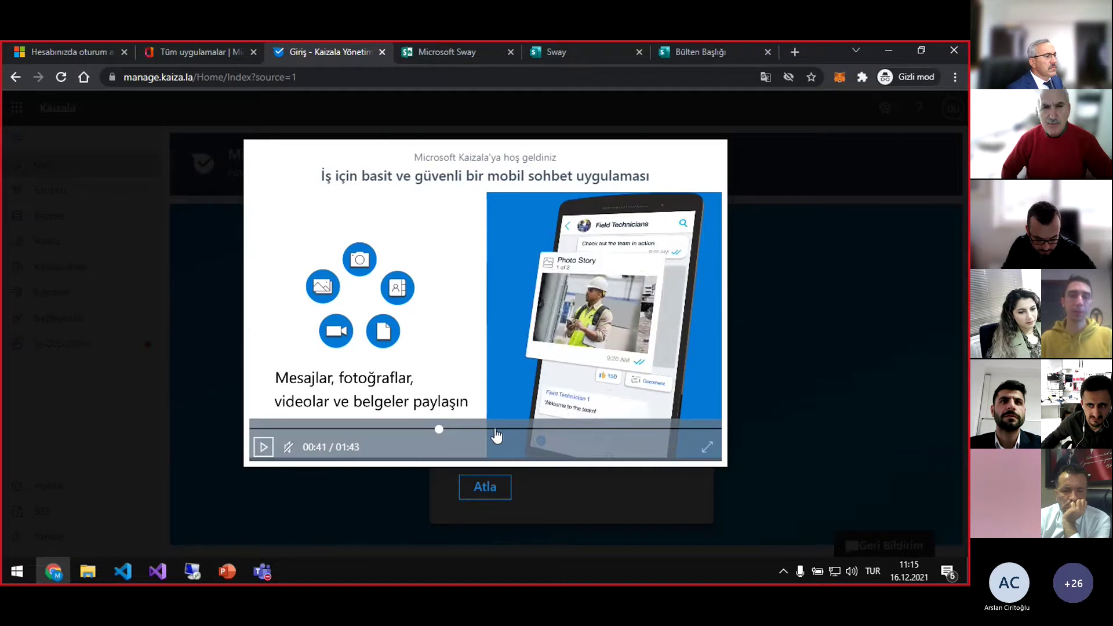
click(486, 487)
click(627, 352)
click(601, 391)
scroll(624, 392, down, 5)
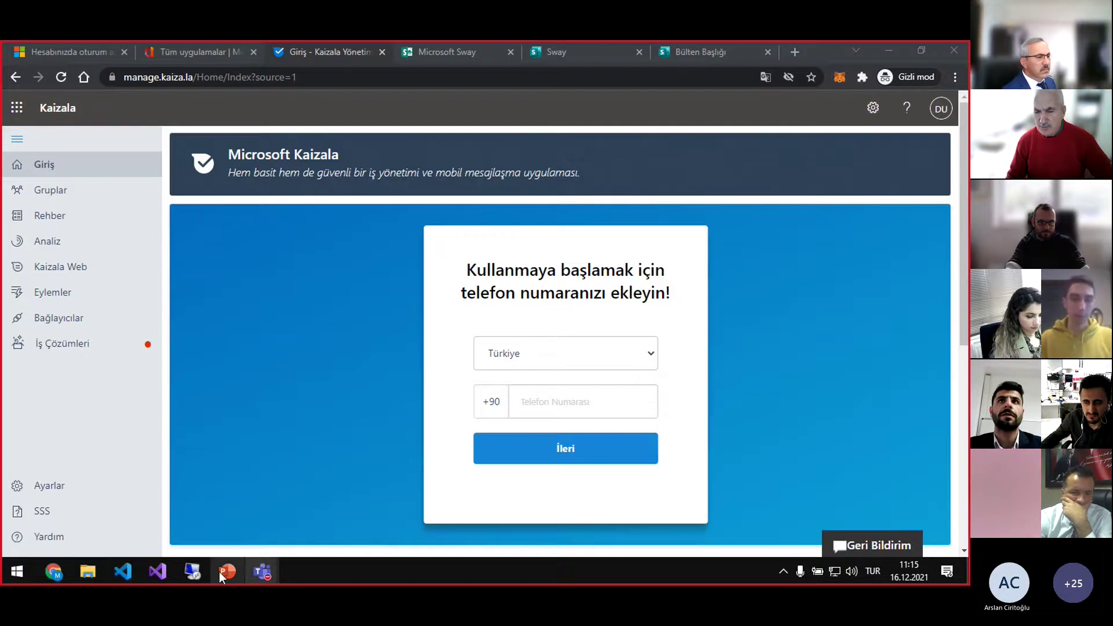
Restore the VM window, dismiss the disconnection error, and close the connect prompt and About window
mouse_move(197, 574)
click(259, 497)
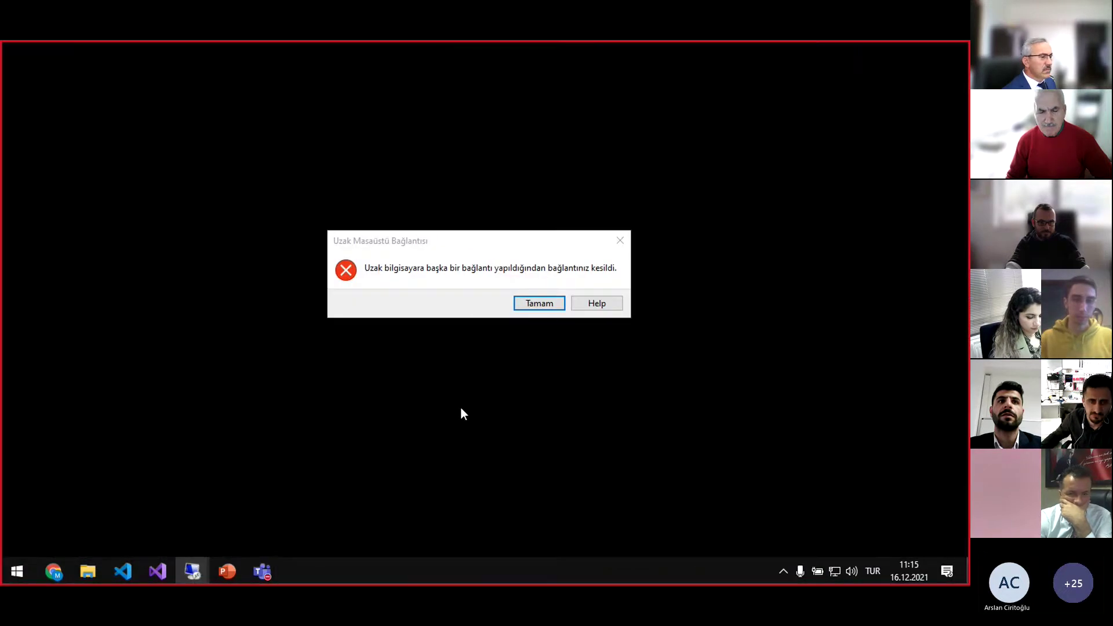
click(539, 303)
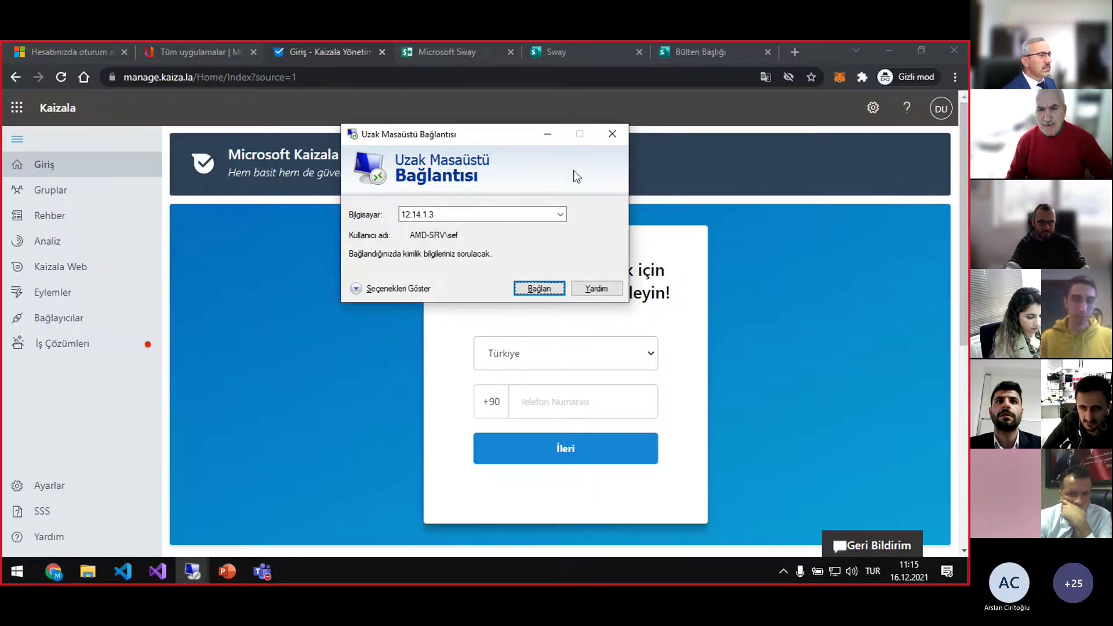
click(610, 134)
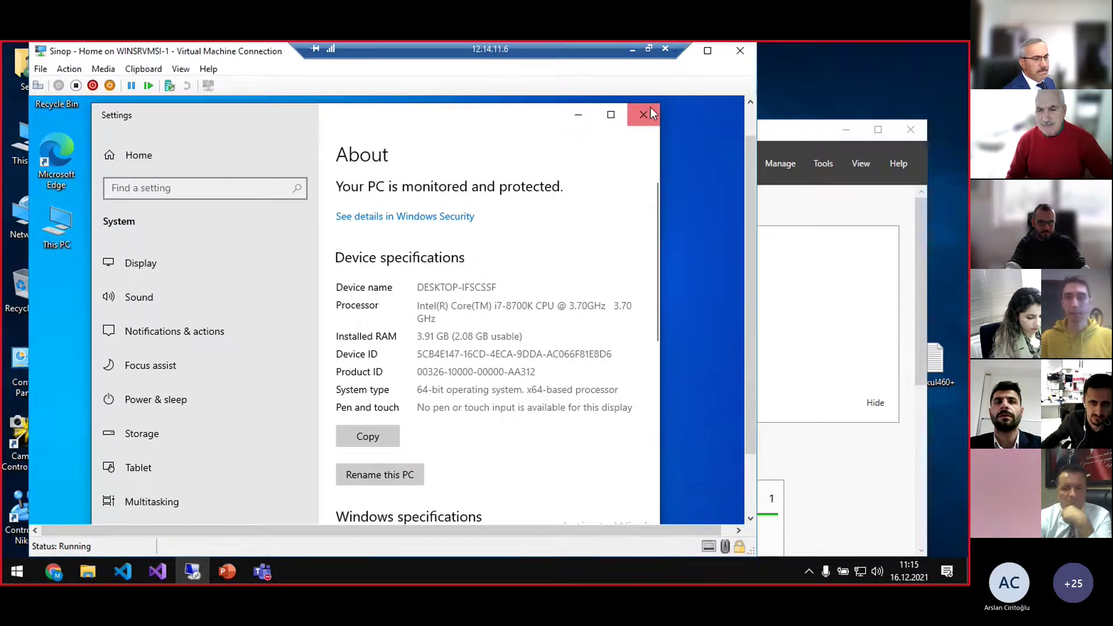
click(644, 114)
Search Start for 'work or', open Access work or school settings, and choose Connect
key(super)
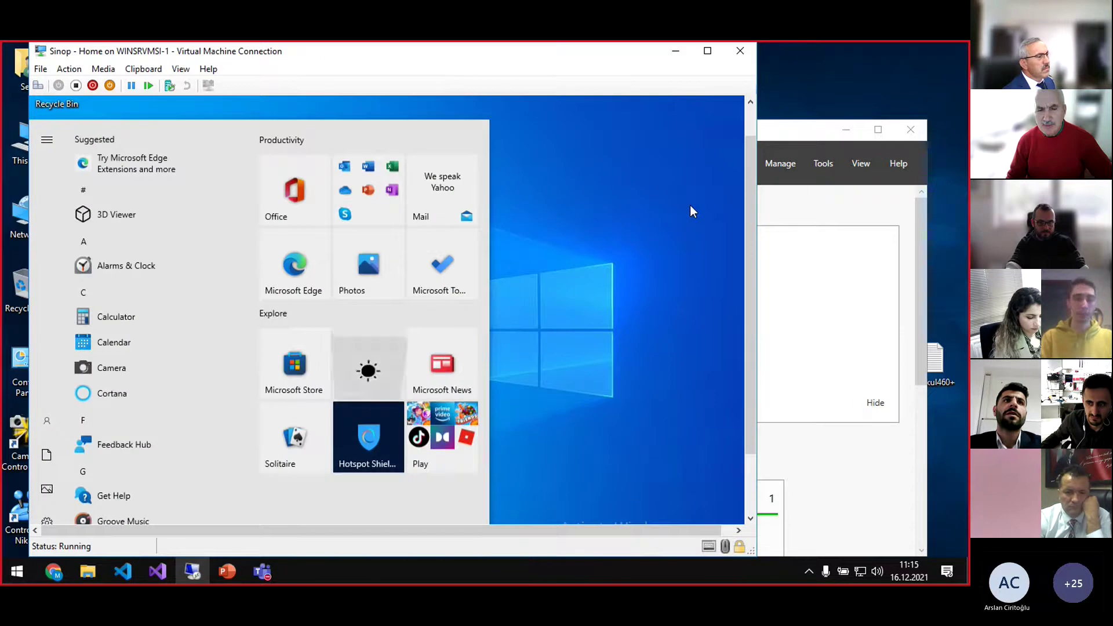
text(work or)
key(Return)
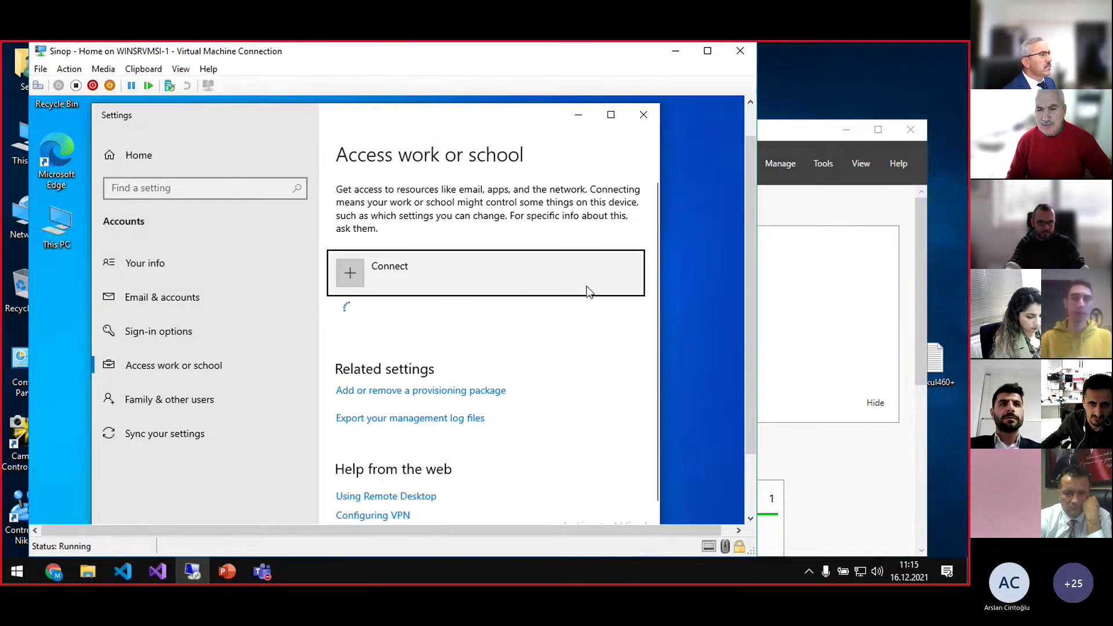
click(402, 270)
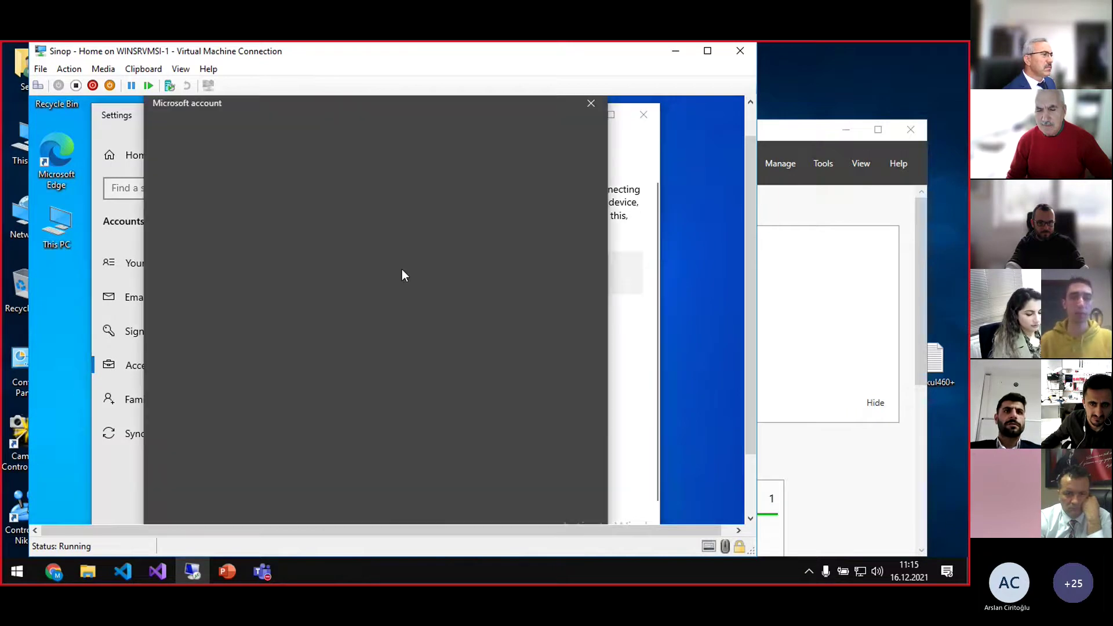
drag(753, 217, 746, 236)
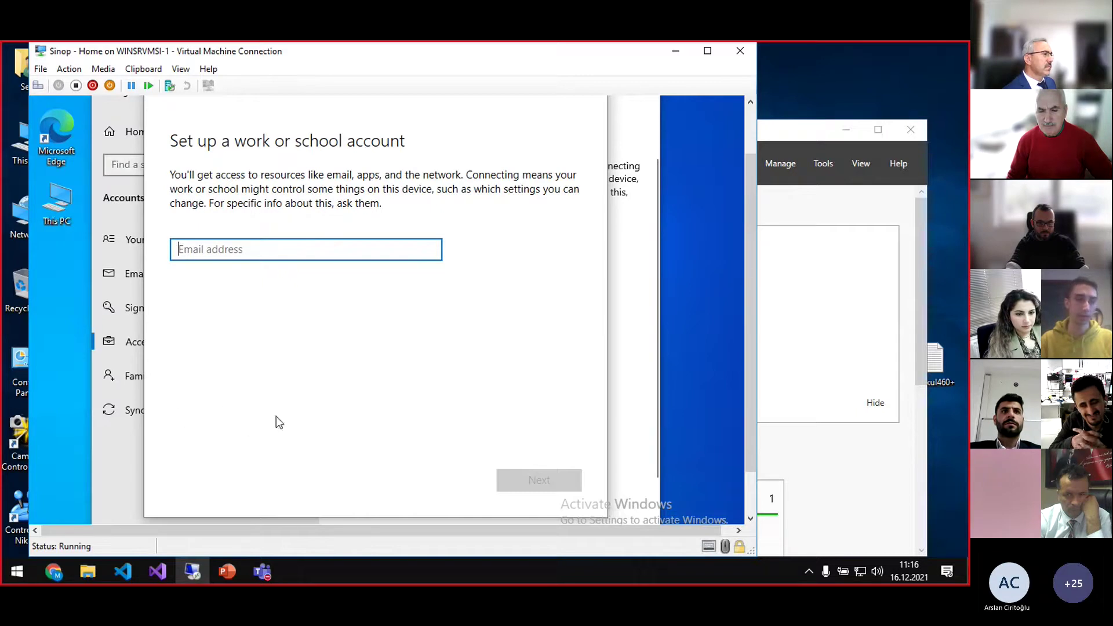
click(225, 411)
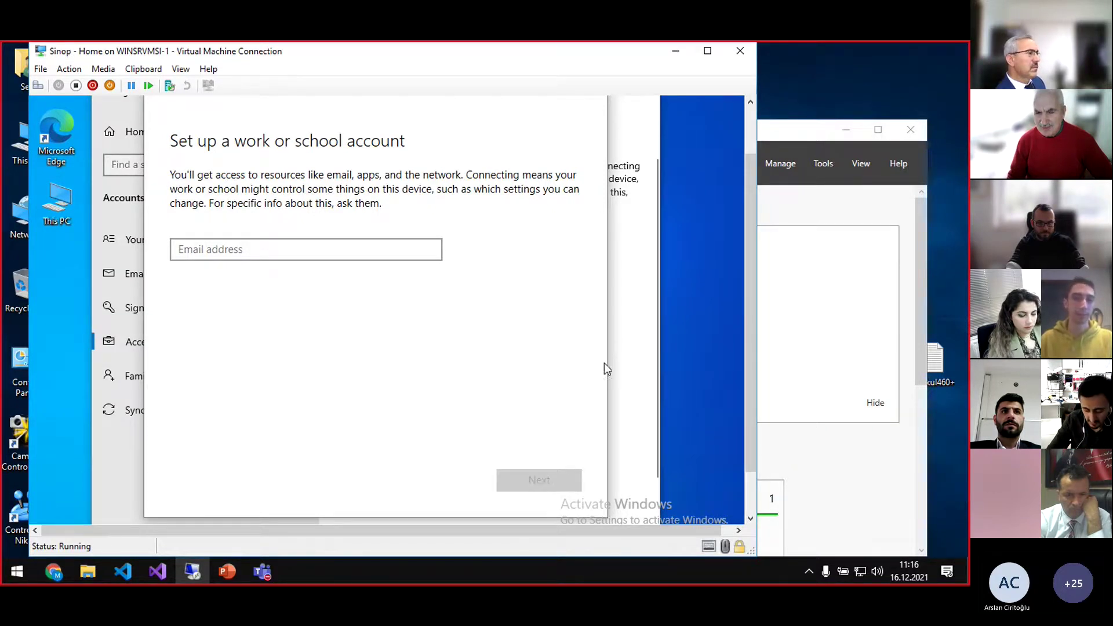
Close the Microsoft work or school account setup dialog to return to Access work or school settings
right_click(619, 105)
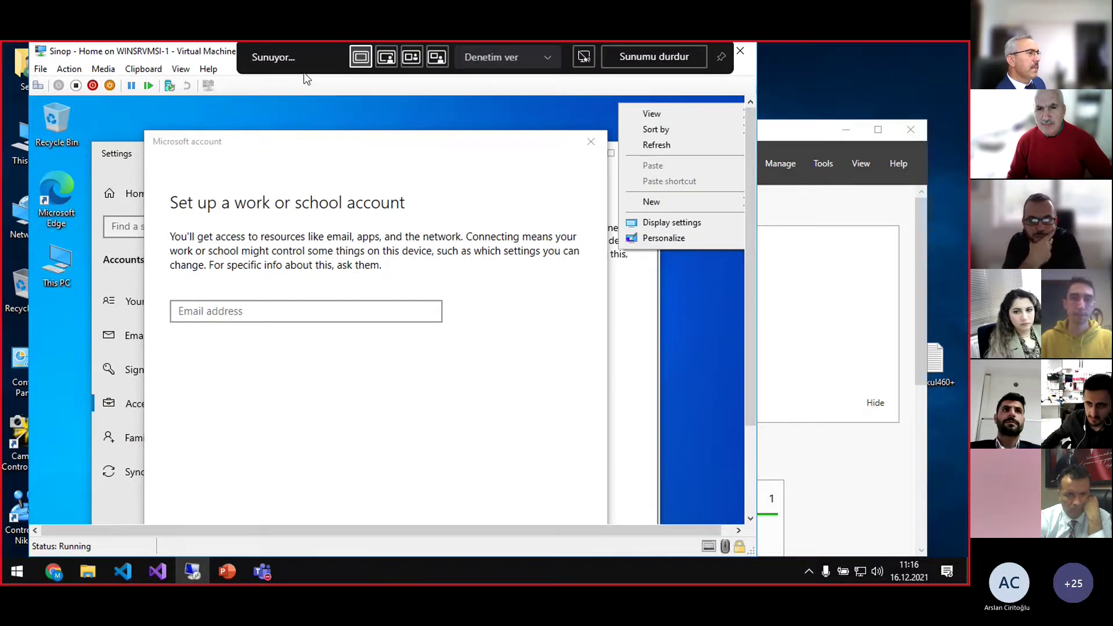
click(512, 165)
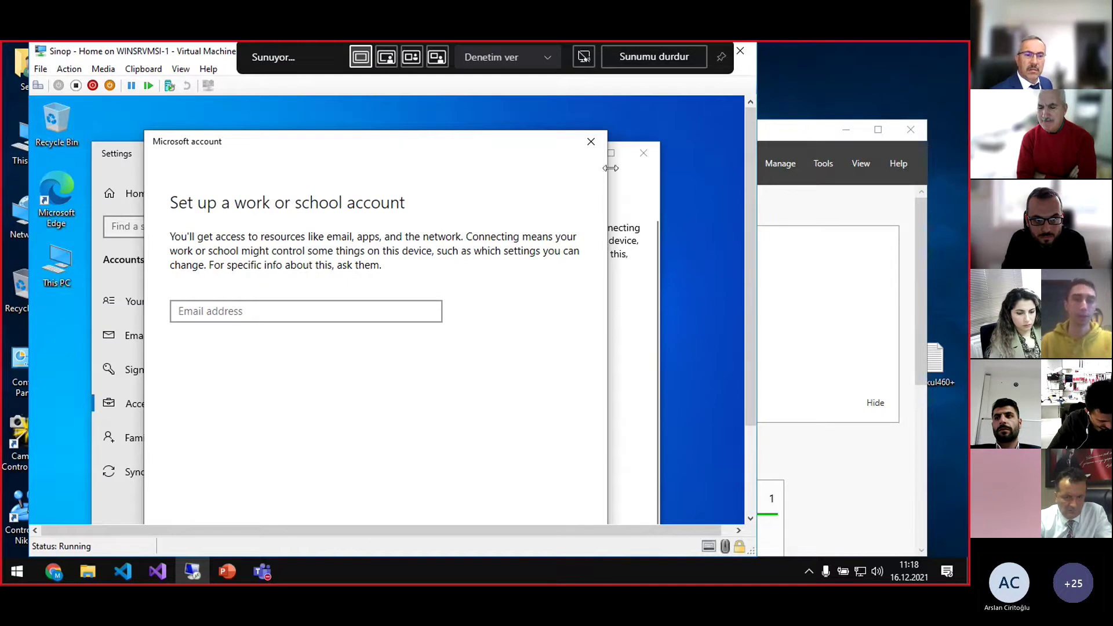
click(589, 142)
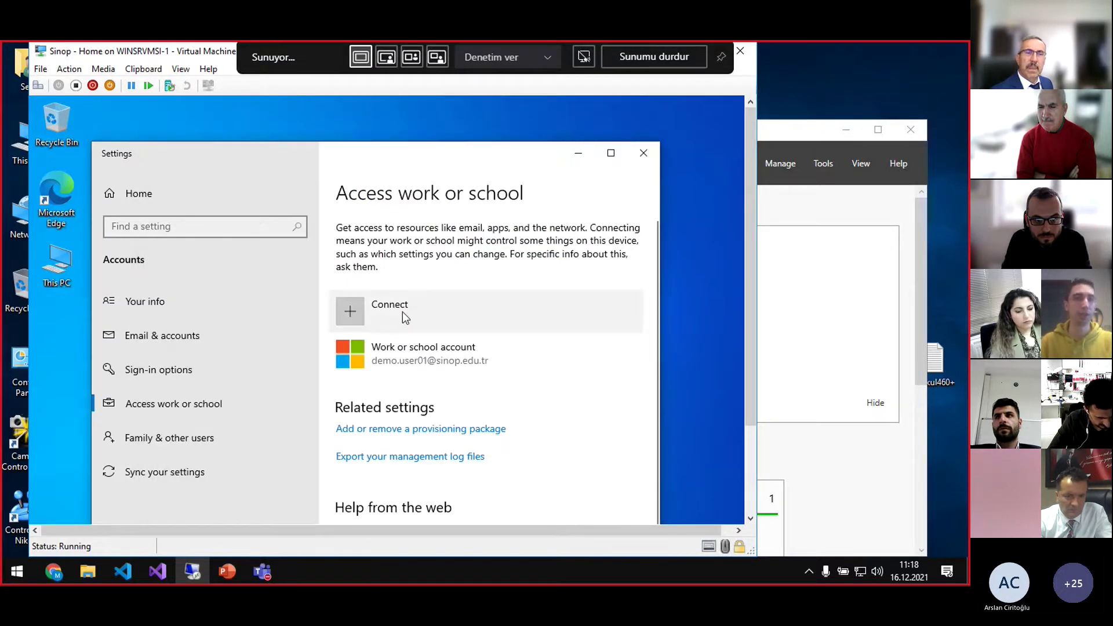
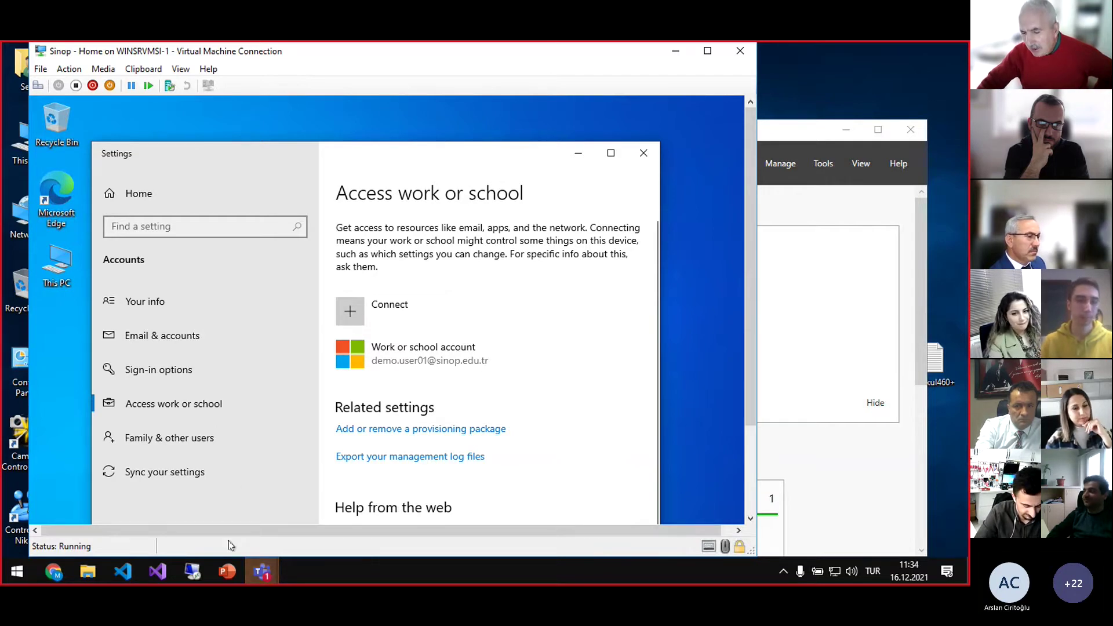
Leave the virtual machine and bring the PowerPoint training deck to the front on the host
mouse_move(231, 567)
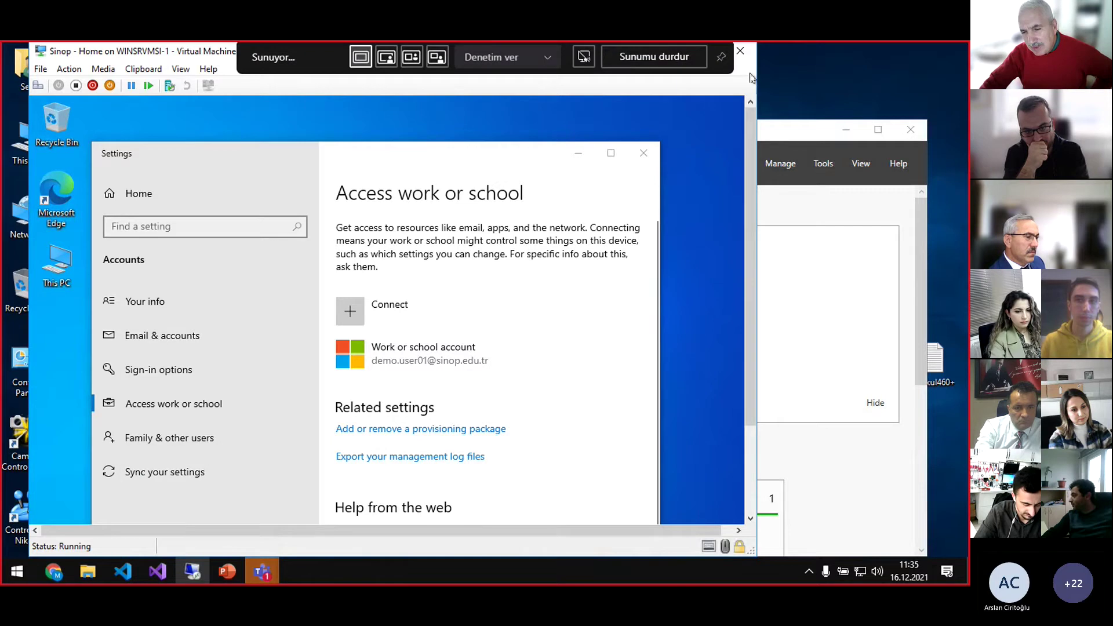
click(835, 86)
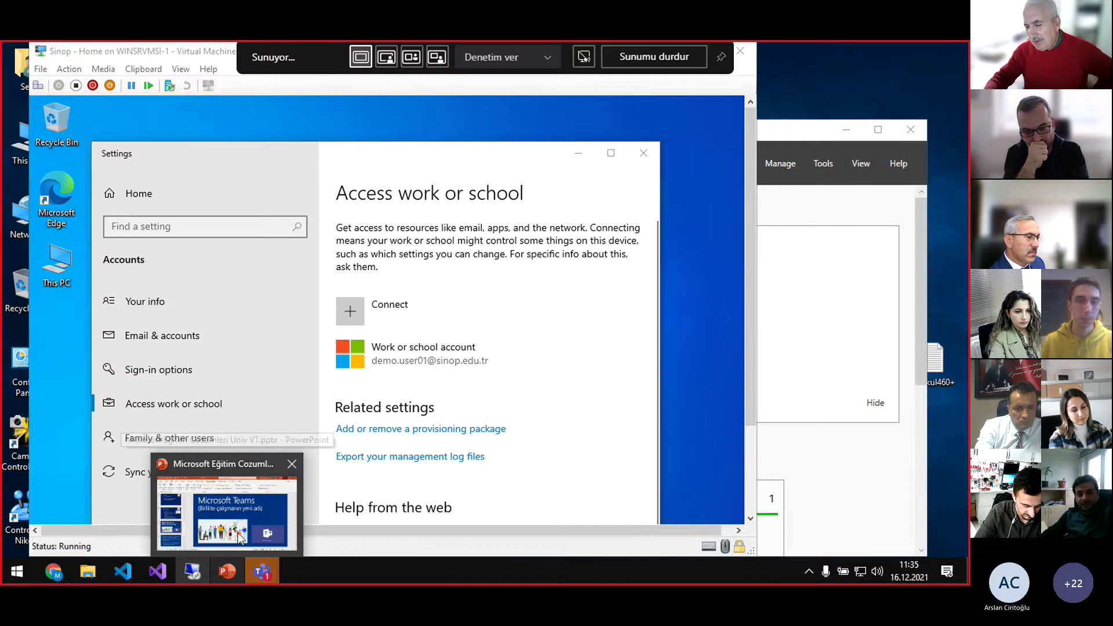
click(238, 539)
Insert a new blank slide 16 after the final 'Gösteri' slide using Yeni Slayt
scroll(183, 458, down, 5)
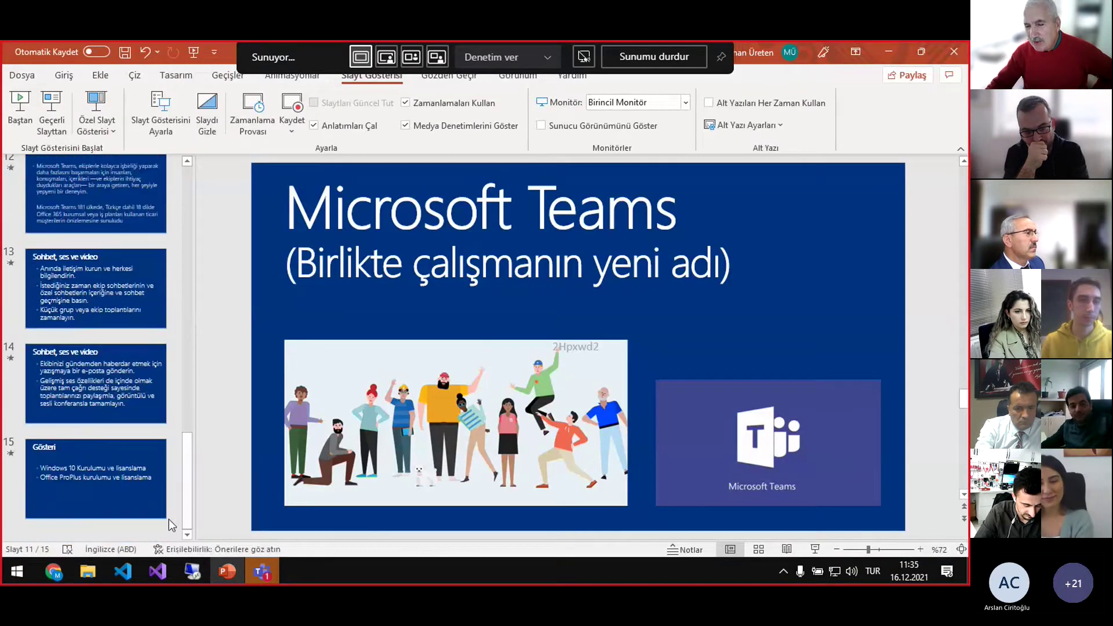
right_click(148, 532)
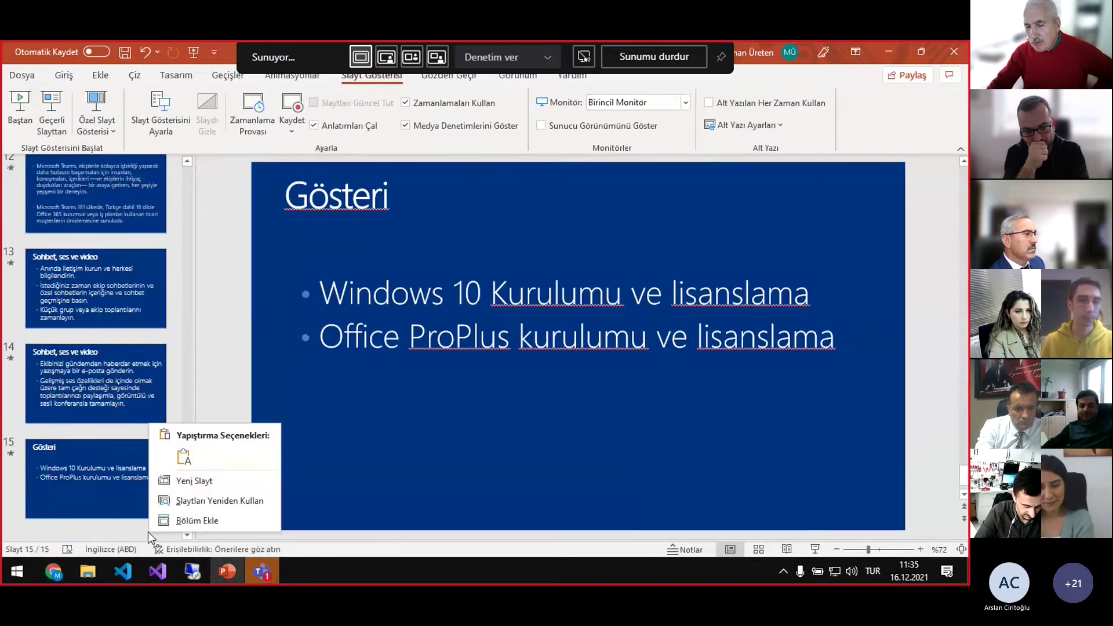
click(183, 481)
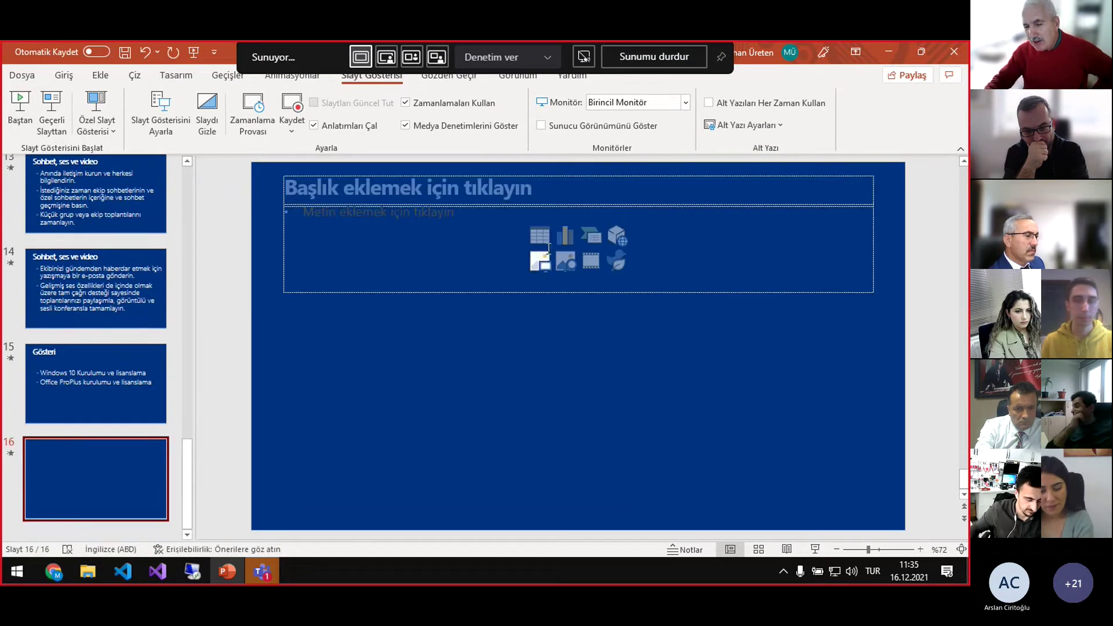